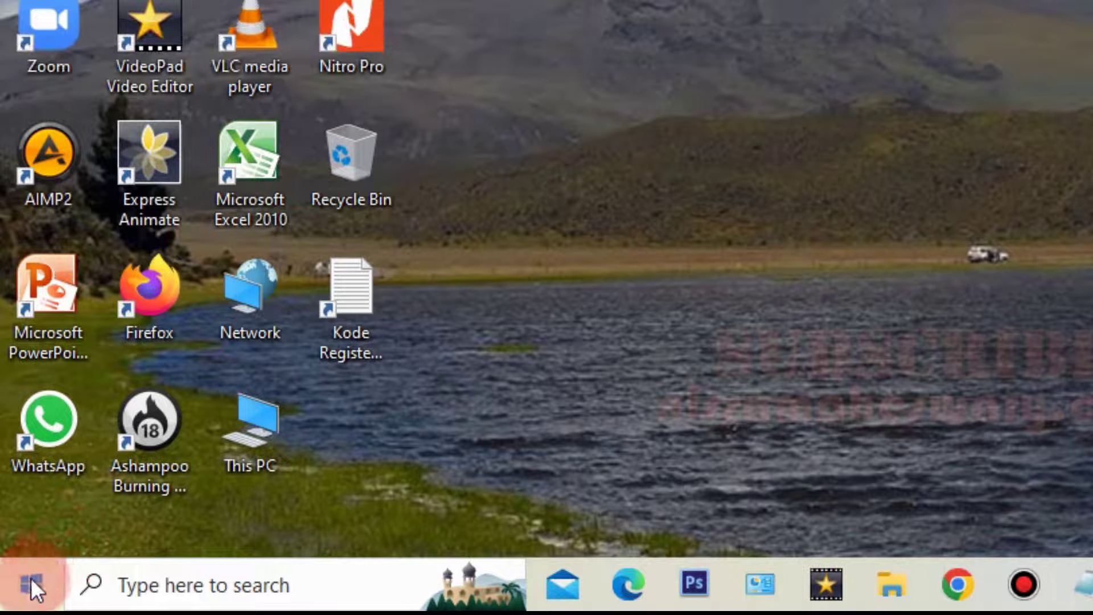
- Review the viewer comments under the YouTube video about restoring a missing Start menu or taskbar
{"action": "left_click", "coordinate": [30, 578]}
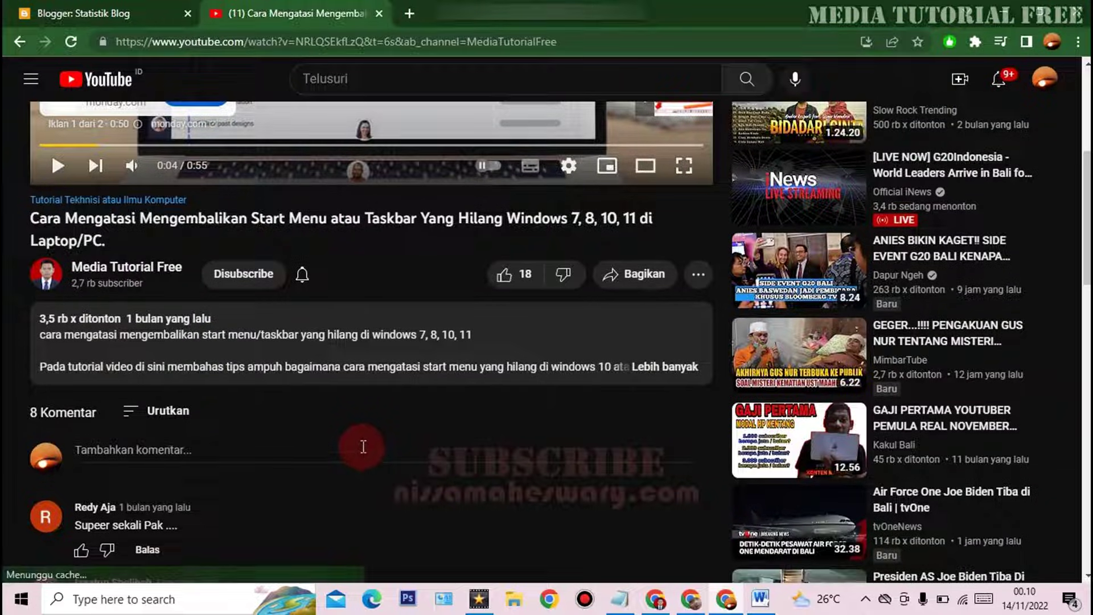
{"action": "scroll", "coordinate": [363, 446], "scroll_direction": "up", "scroll_amount": 3}
{"action": "scroll", "coordinate": [361, 435], "scroll_direction": "down", "scroll_amount": 9}
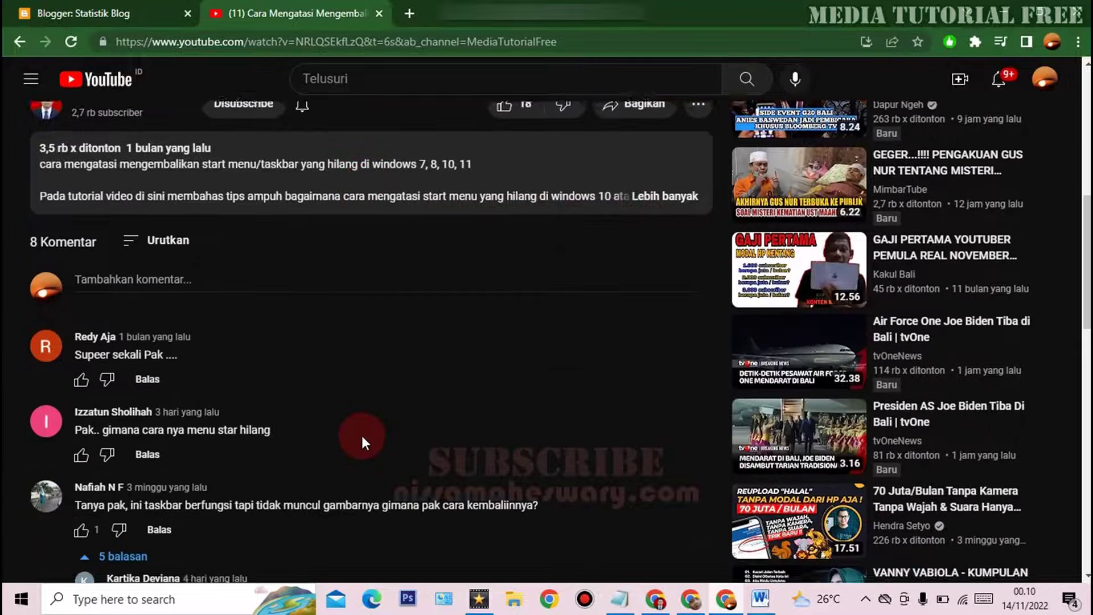
{"action": "scroll", "coordinate": [398, 398], "scroll_direction": "up", "scroll_amount": 6}
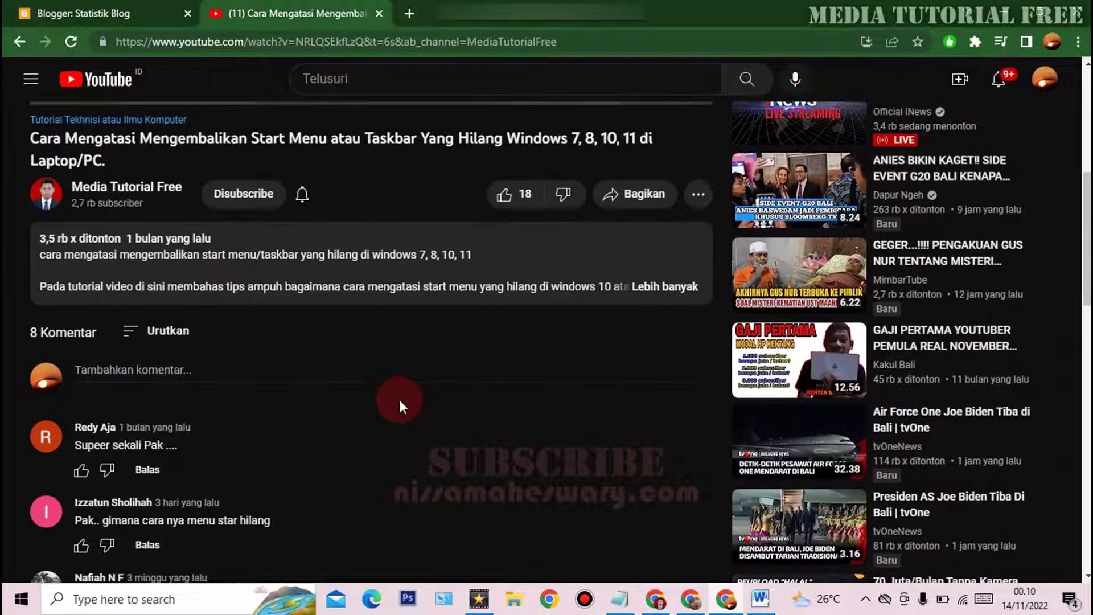
{"action": "scroll", "coordinate": [387, 422], "scroll_direction": "down", "scroll_amount": 4}
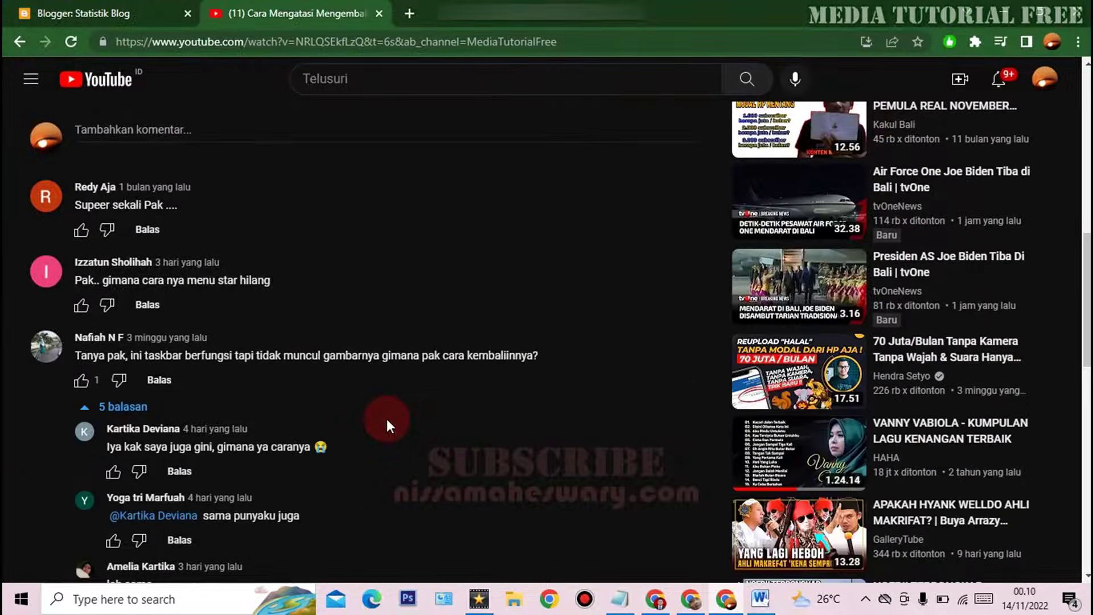
{"action": "scroll", "coordinate": [471, 483], "scroll_direction": "down", "scroll_amount": 1}
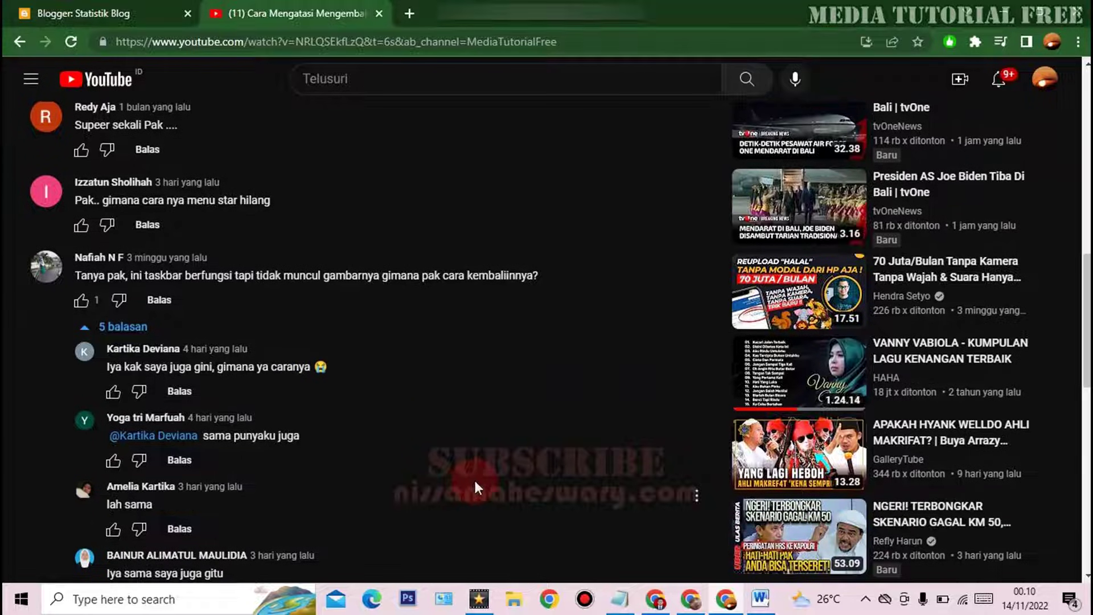
{"action": "scroll", "coordinate": [474, 476], "scroll_direction": "up", "scroll_amount": 2}
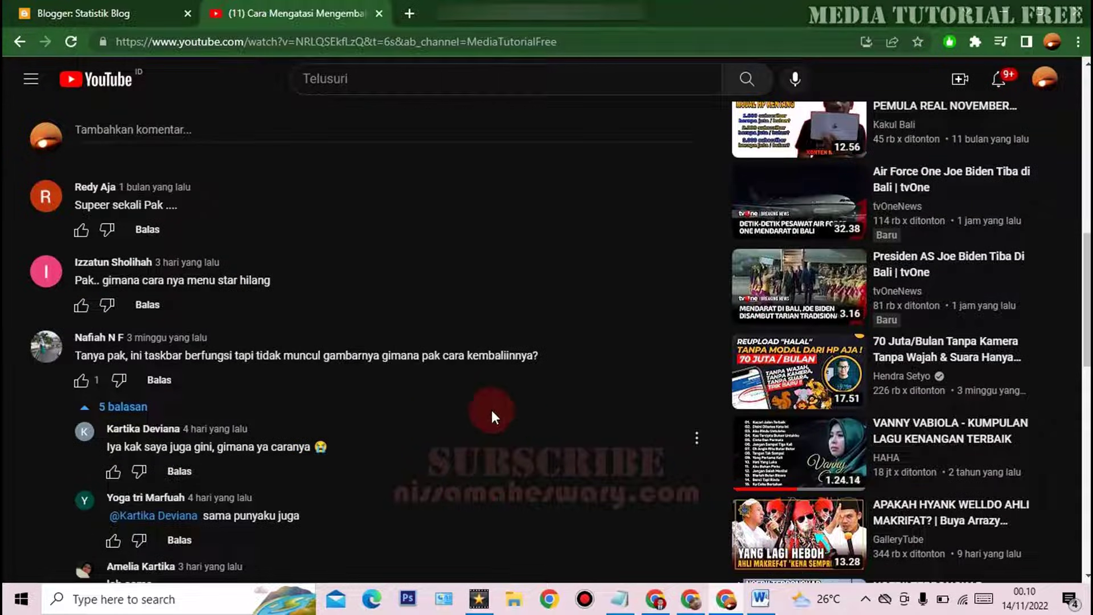
{"action": "scroll", "coordinate": [500, 412], "scroll_direction": "up", "scroll_amount": 1}
{"action": "scroll", "coordinate": [524, 415], "scroll_direction": "up", "scroll_amount": 8}
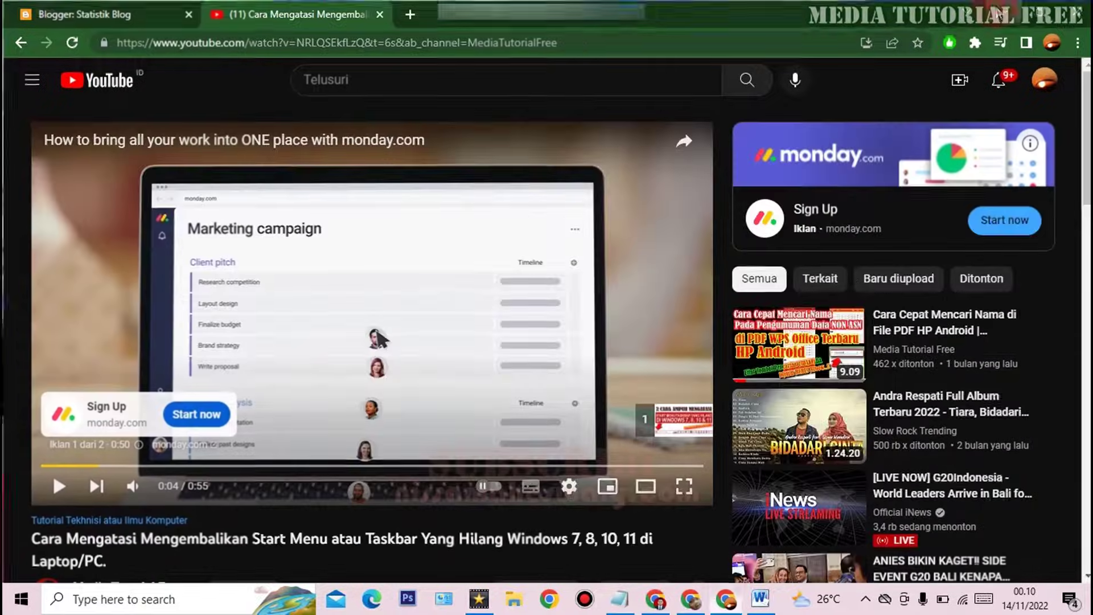
- From the desktop, open Task Manager and end the Windows Explorer process
{"action": "key", "text": "super+d"}
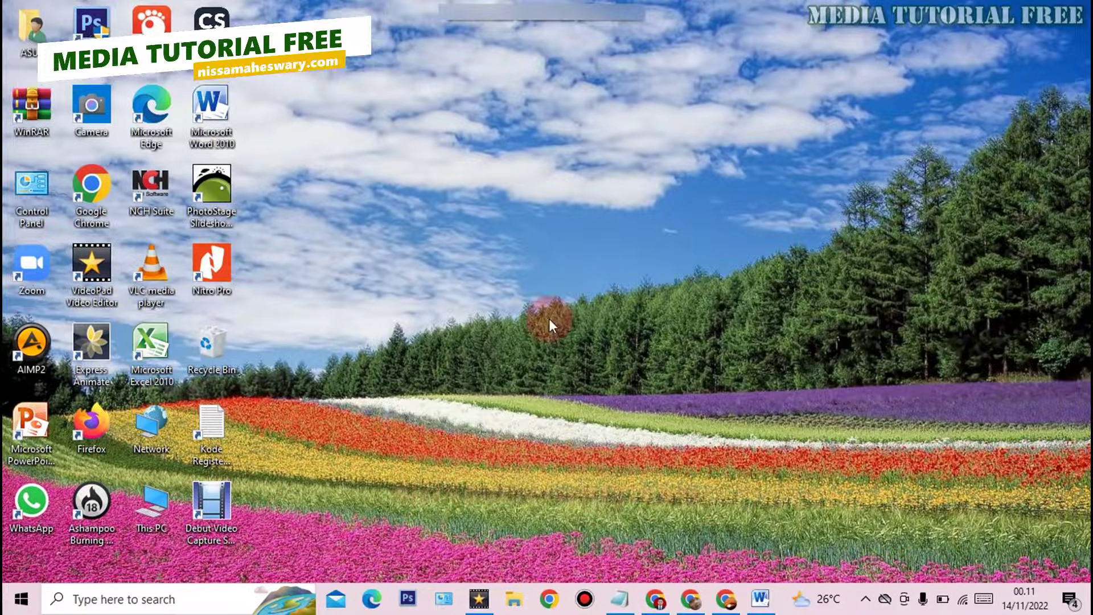
{"action": "key", "text": "ctrl+shift+Escape"}
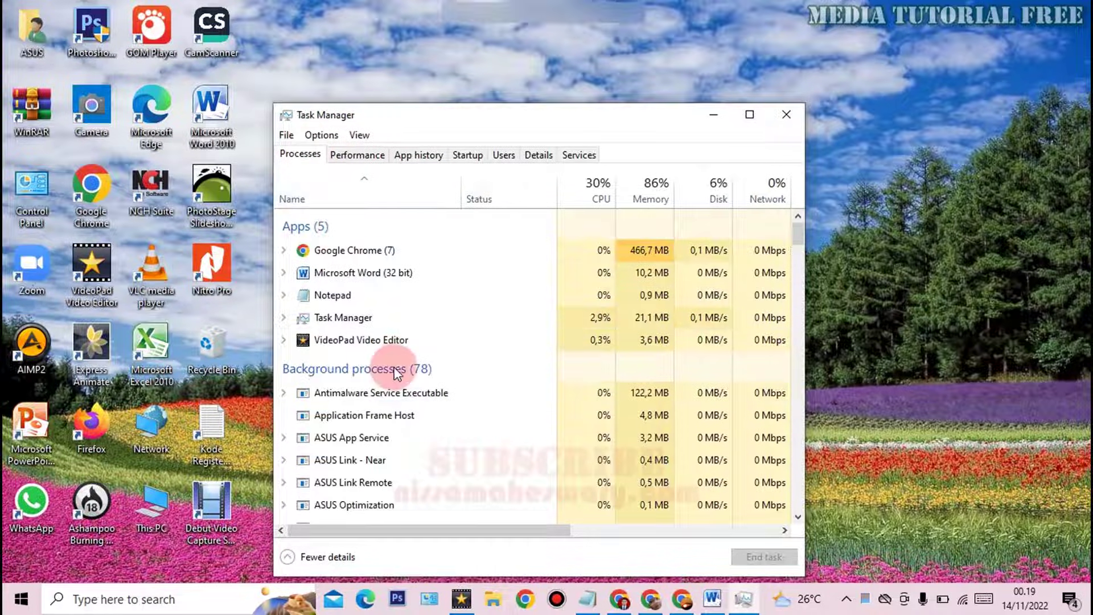
{"action": "scroll", "coordinate": [402, 375], "scroll_direction": "down", "scroll_amount": 6}
{"action": "scroll", "coordinate": [408, 380], "scroll_direction": "down", "scroll_amount": 3}
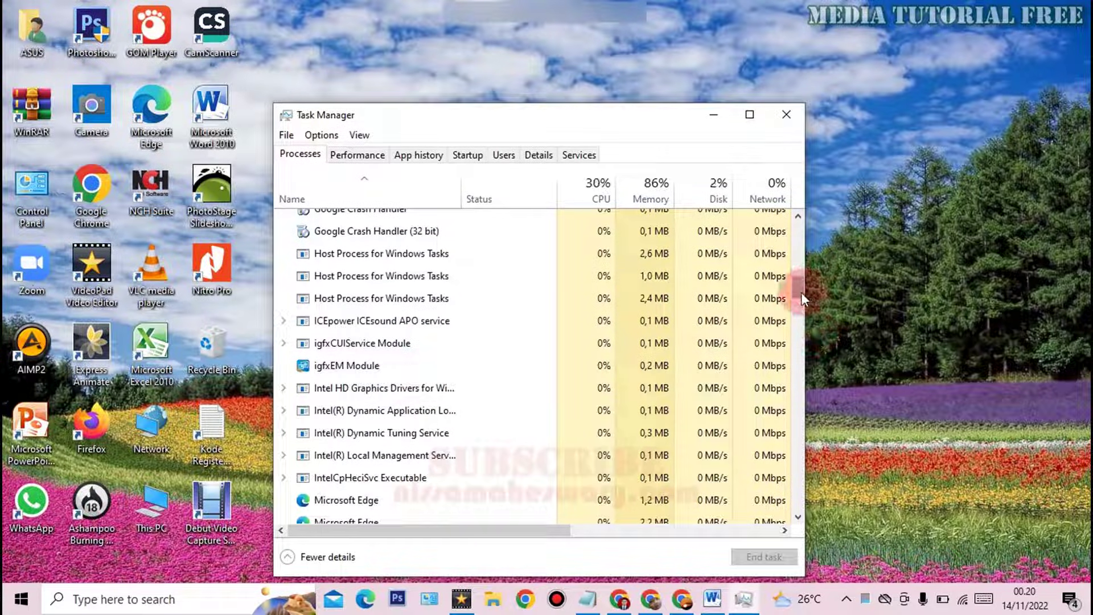
{"action": "left_click_drag", "start_coordinate": [801, 291], "coordinate": [784, 498]}
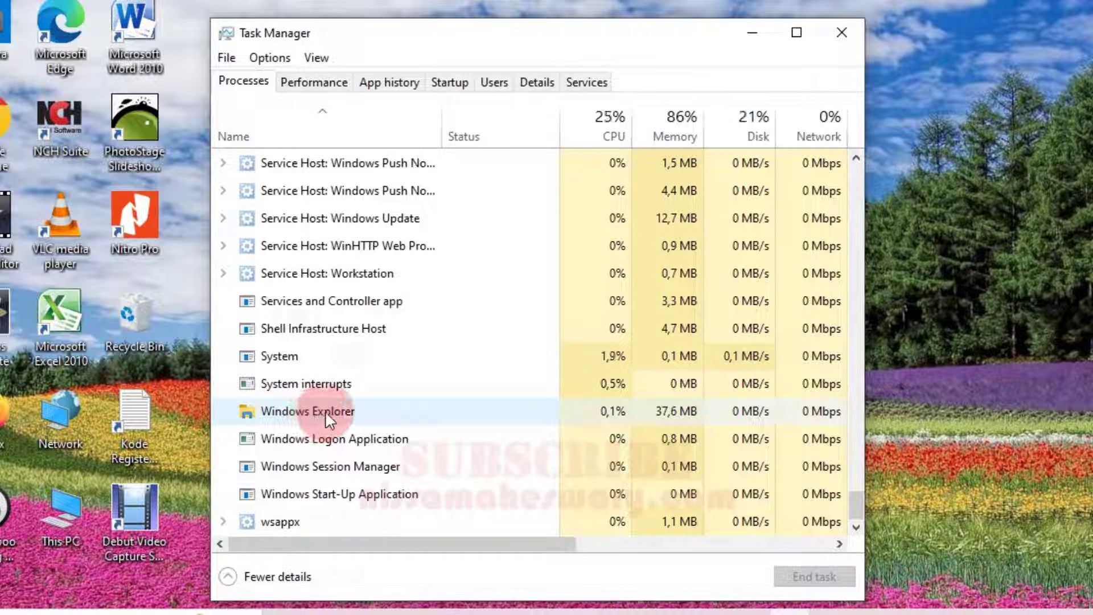
{"action": "right_click", "coordinate": [326, 411]}
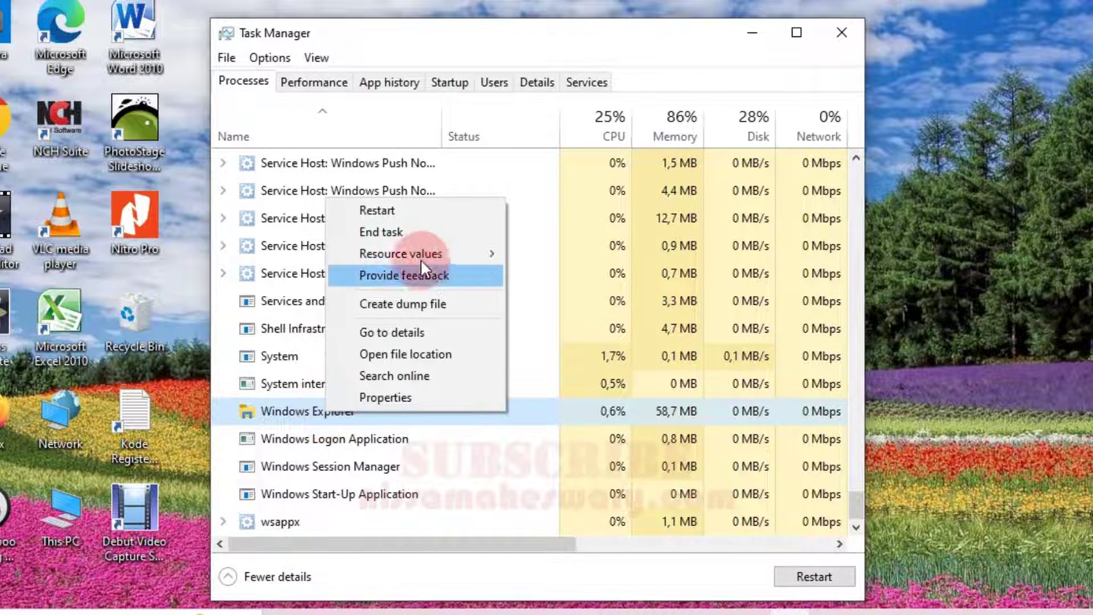
{"action": "right_click", "coordinate": [271, 406]}
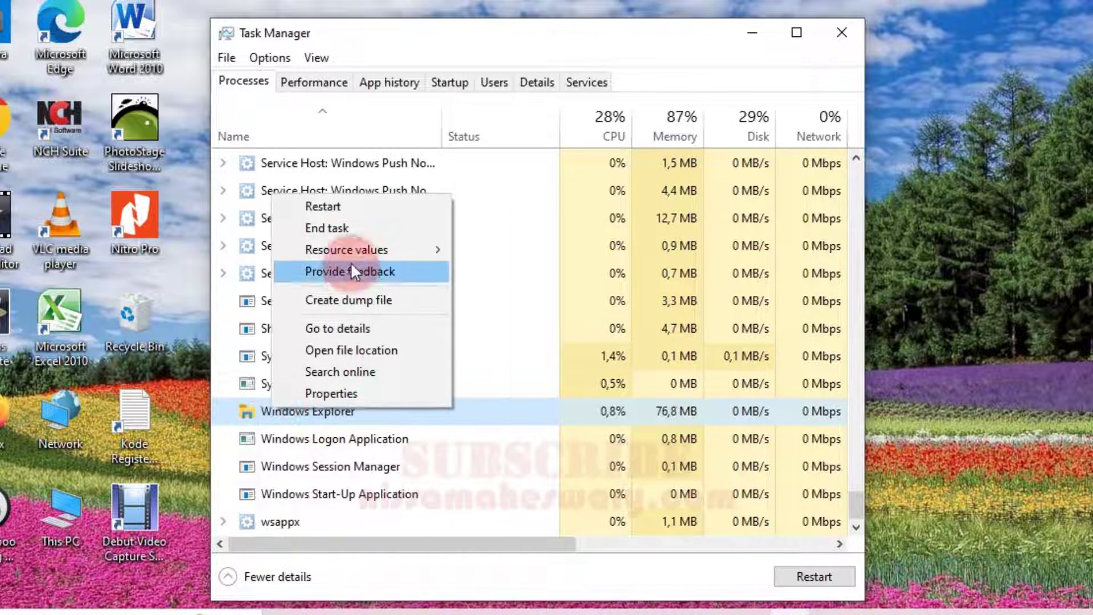
{"action": "left_click", "coordinate": [353, 228]}
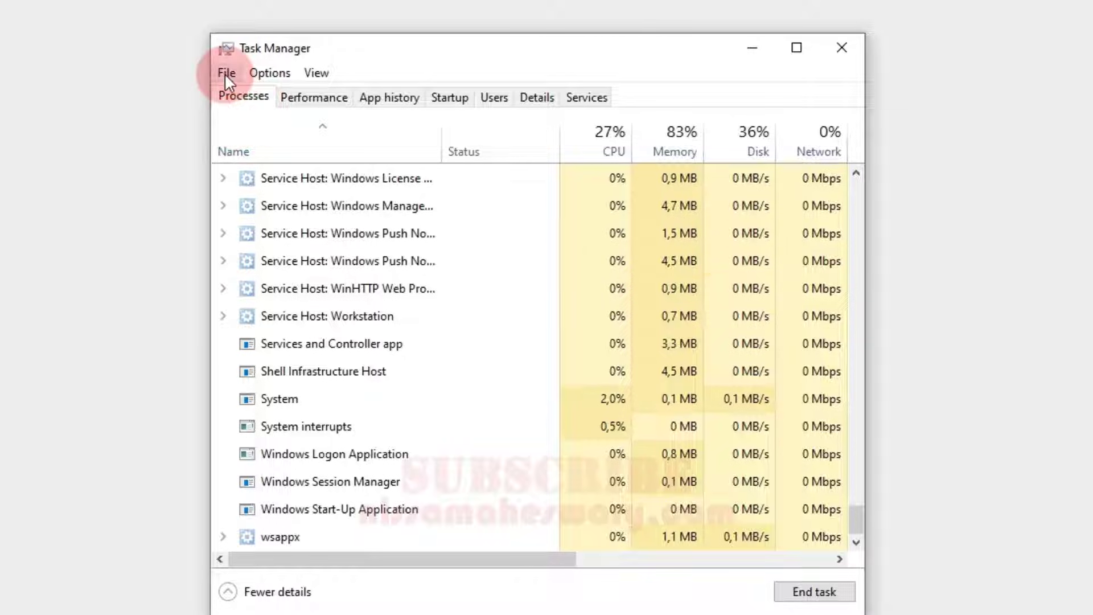
- Run explorer as a new task with administrative privileges from Task Manager, and close Task Manager
{"action": "left_click", "coordinate": [226, 73]}
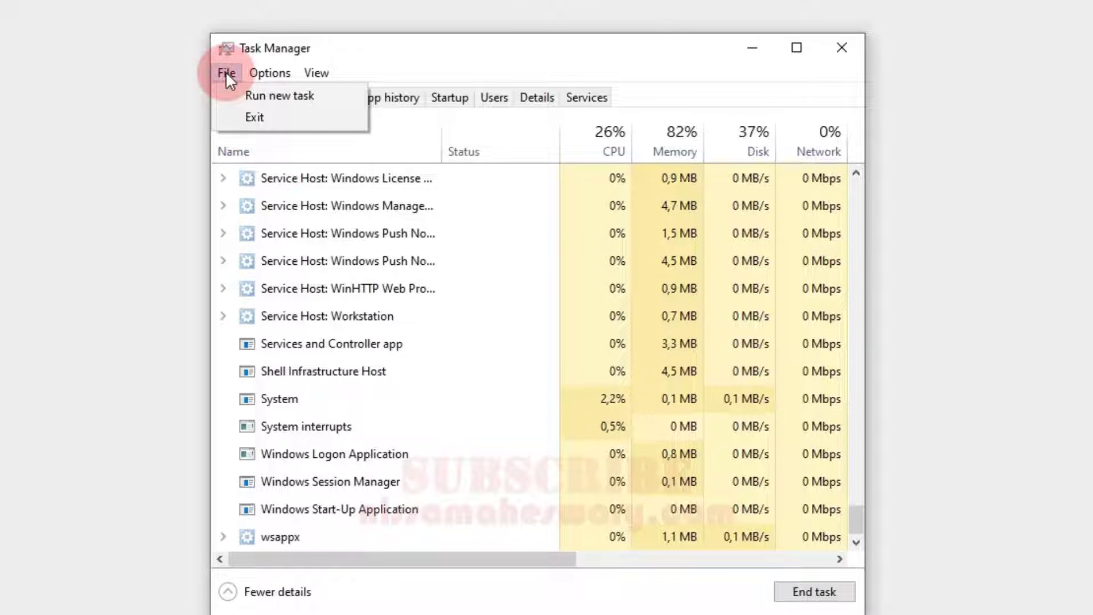
{"action": "left_click", "coordinate": [285, 96]}
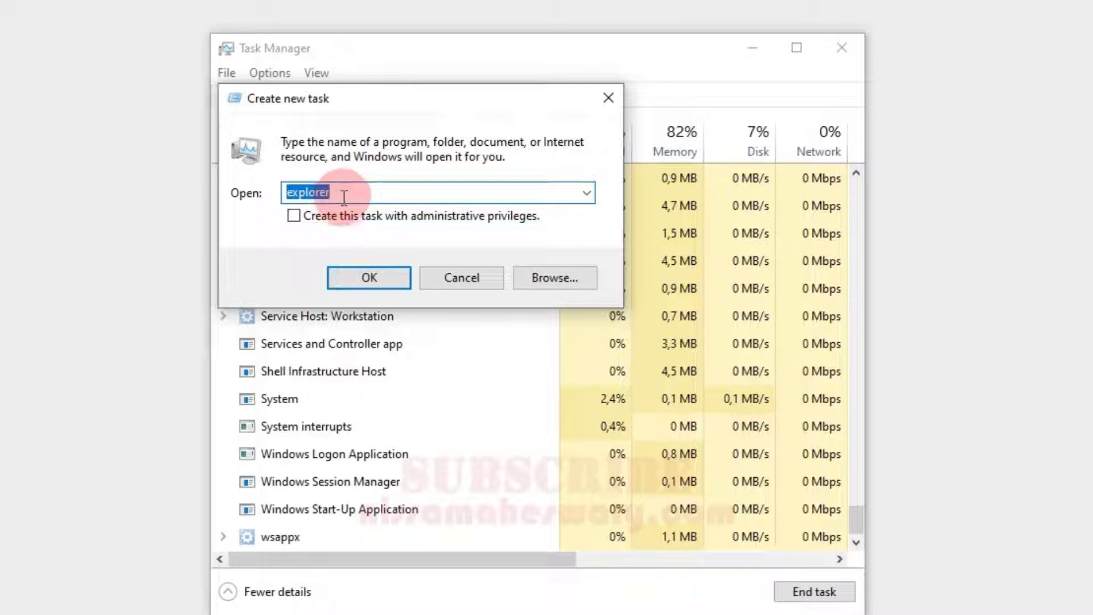
{"action": "left_click", "coordinate": [294, 215]}
{"action": "left_click", "coordinate": [370, 277]}
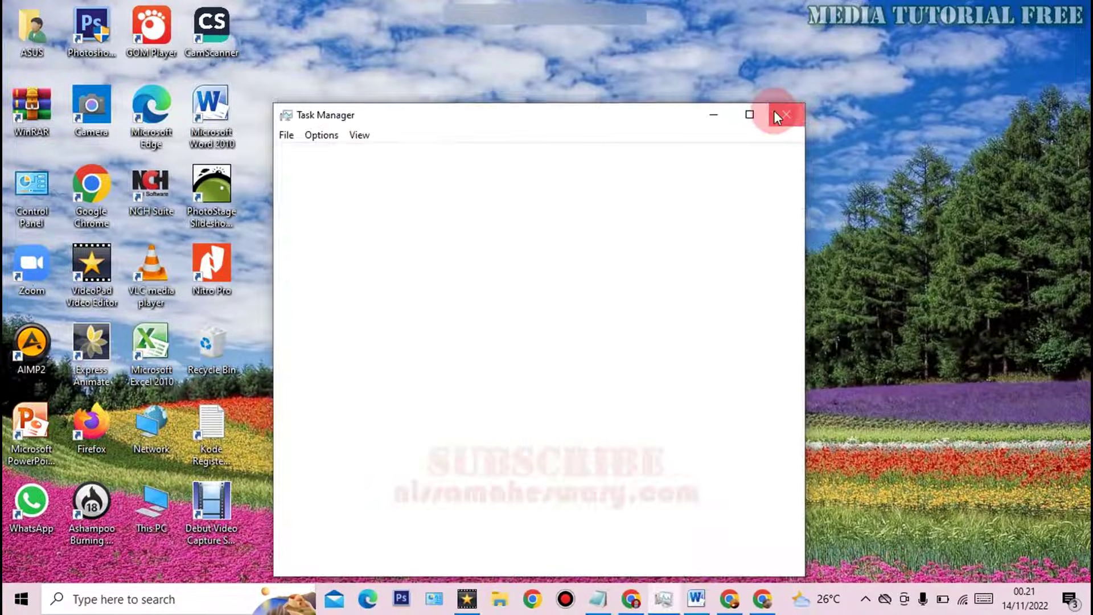
{"action": "left_click", "coordinate": [842, 47]}
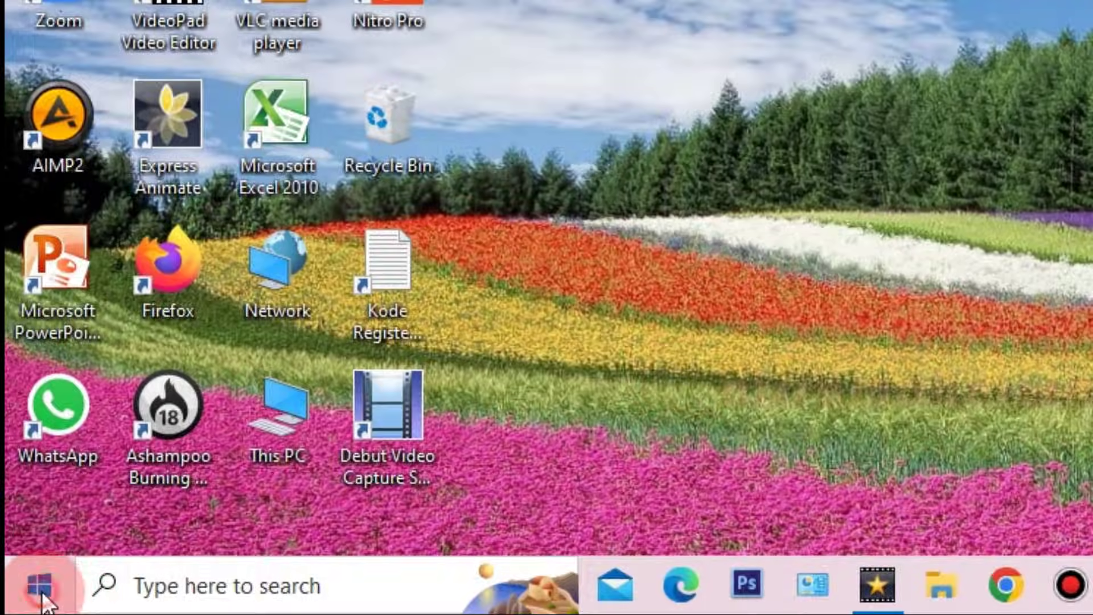
- Switch to the Word document listing the six Start menu fixes and check the Start menu with its Power entry
{"action": "left_click", "coordinate": [43, 596]}
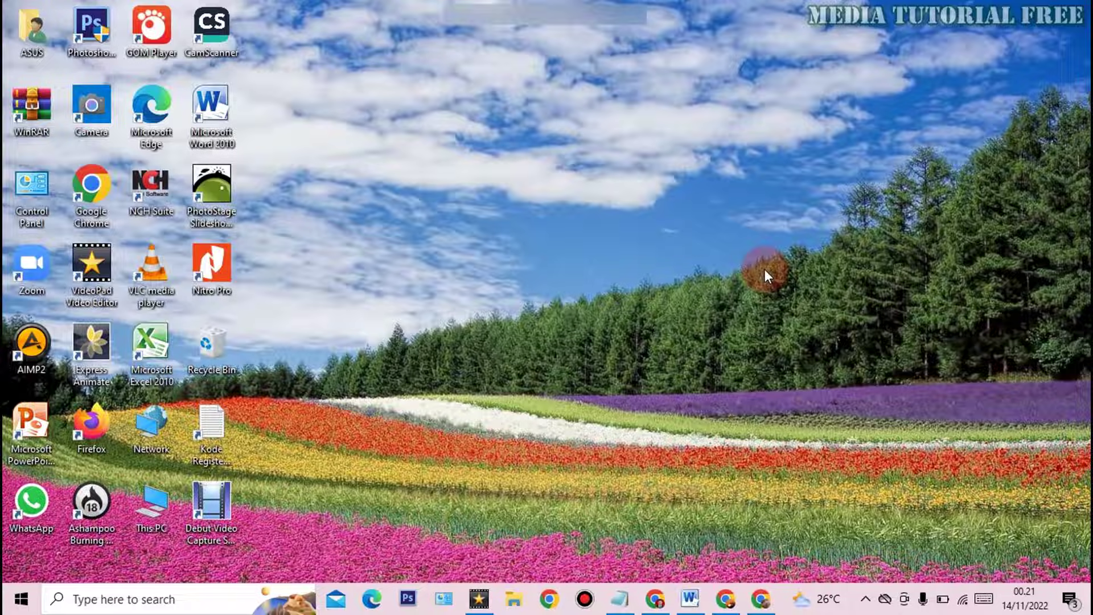
{"action": "left_click", "coordinate": [689, 597]}
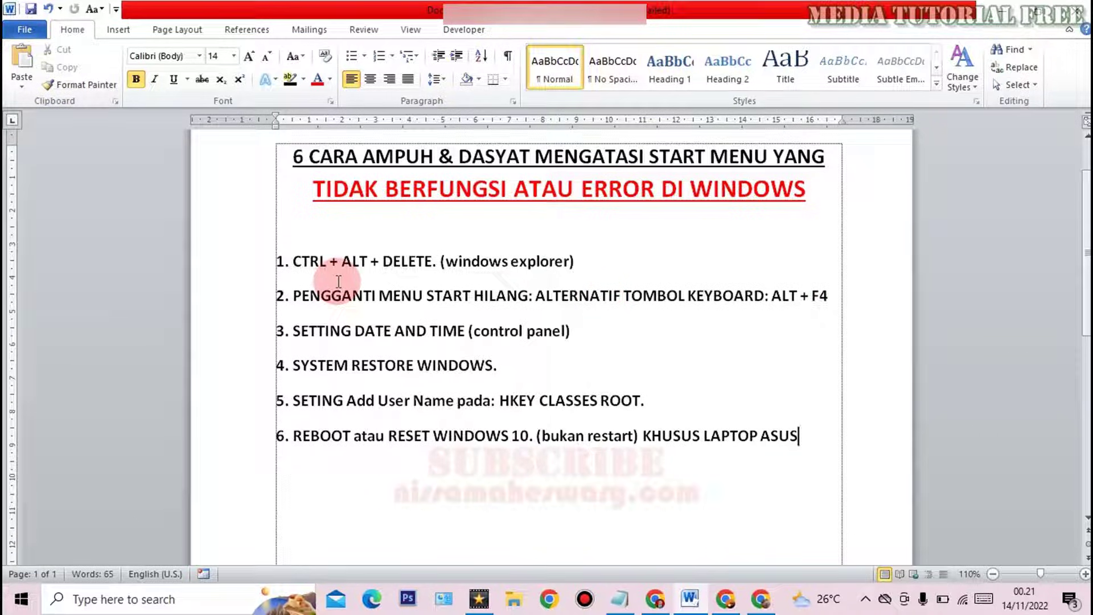
{"action": "left_click", "coordinate": [22, 605]}
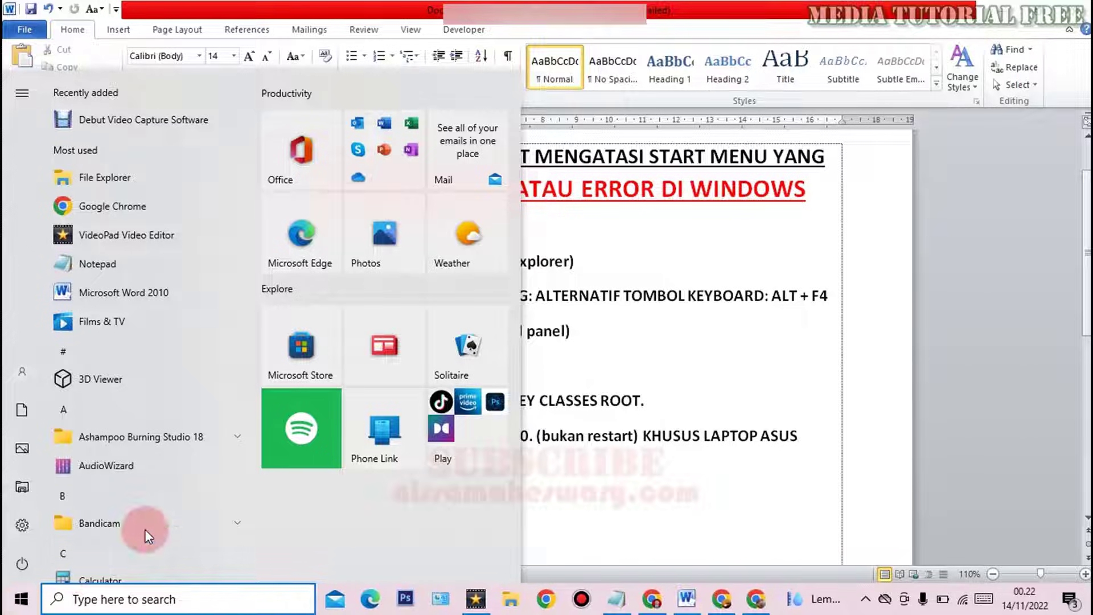
{"action": "left_click", "coordinate": [21, 600]}
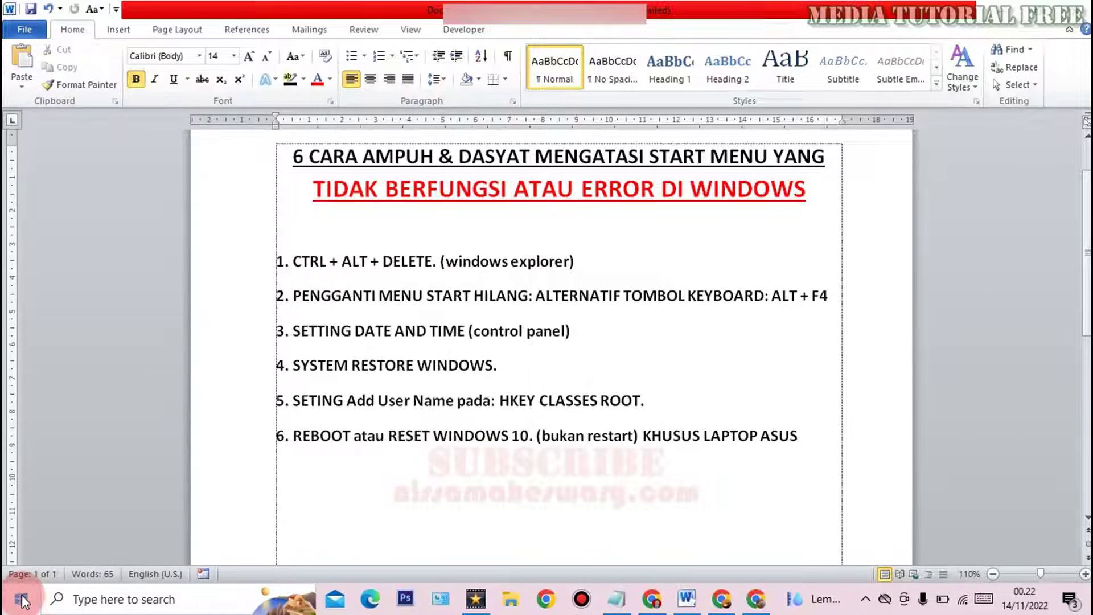
{"action": "left_click", "coordinate": [21, 599]}
{"action": "left_click", "coordinate": [34, 563]}
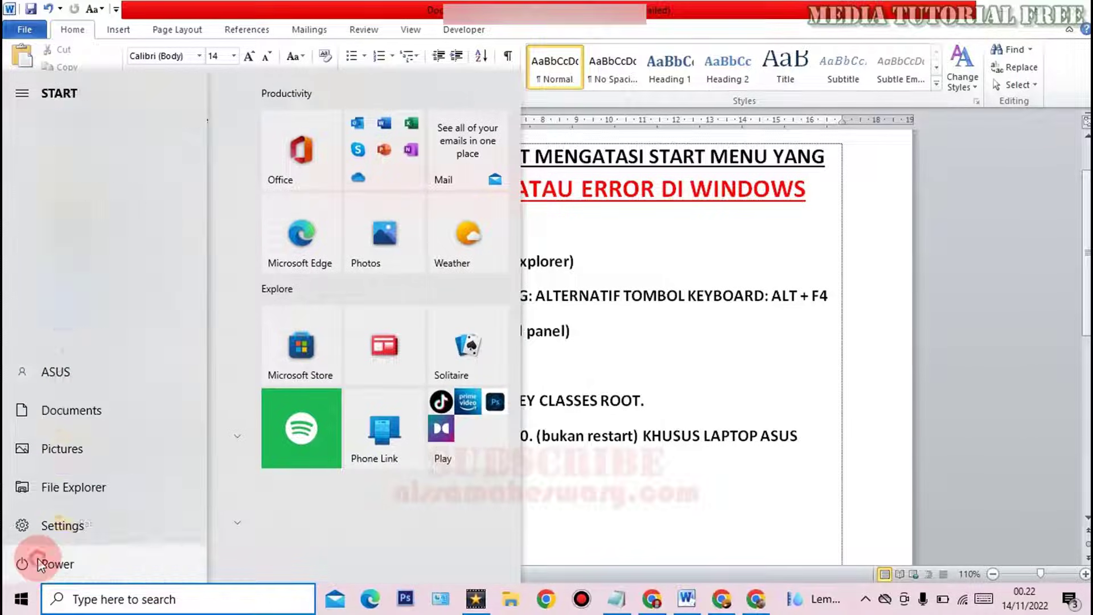
{"action": "left_click", "coordinate": [682, 349]}
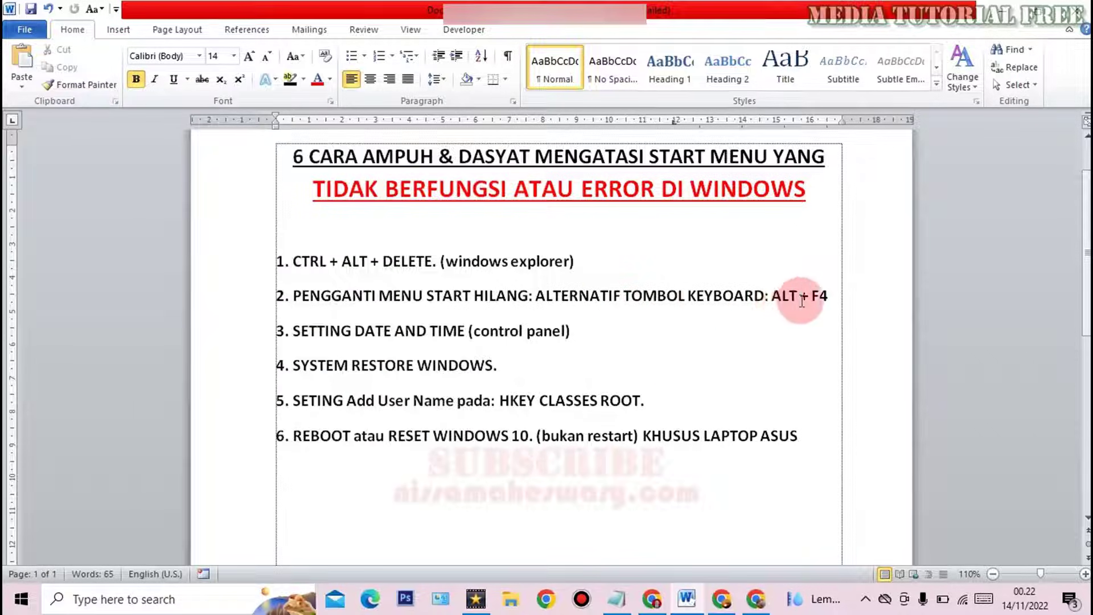
- Bring up the Shut Down Windows dialog from the desktop, view its list of shutdown options, and cancel it
{"action": "key", "text": "super+d"}
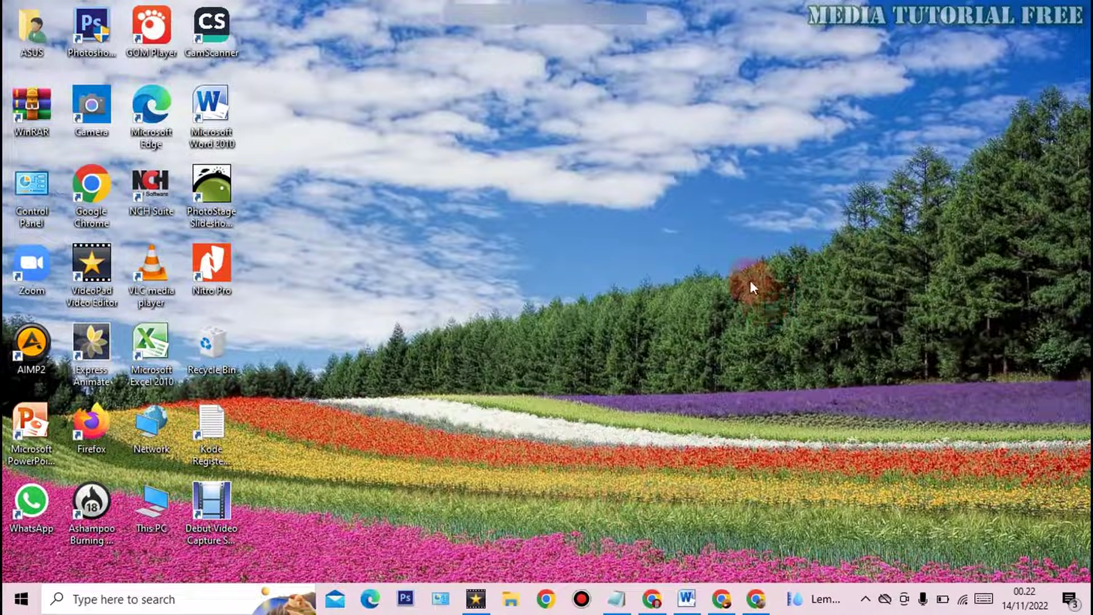
{"action": "key", "text": "alt+F4"}
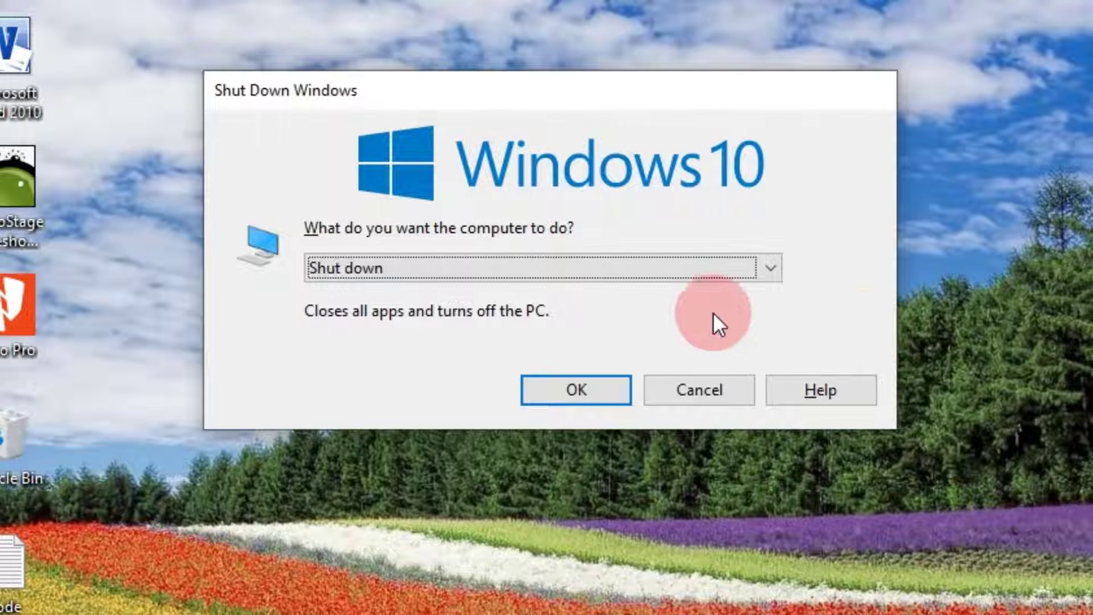
{"action": "left_click", "coordinate": [765, 266]}
{"action": "left_click", "coordinate": [765, 266]}
{"action": "left_click", "coordinate": [765, 267]}
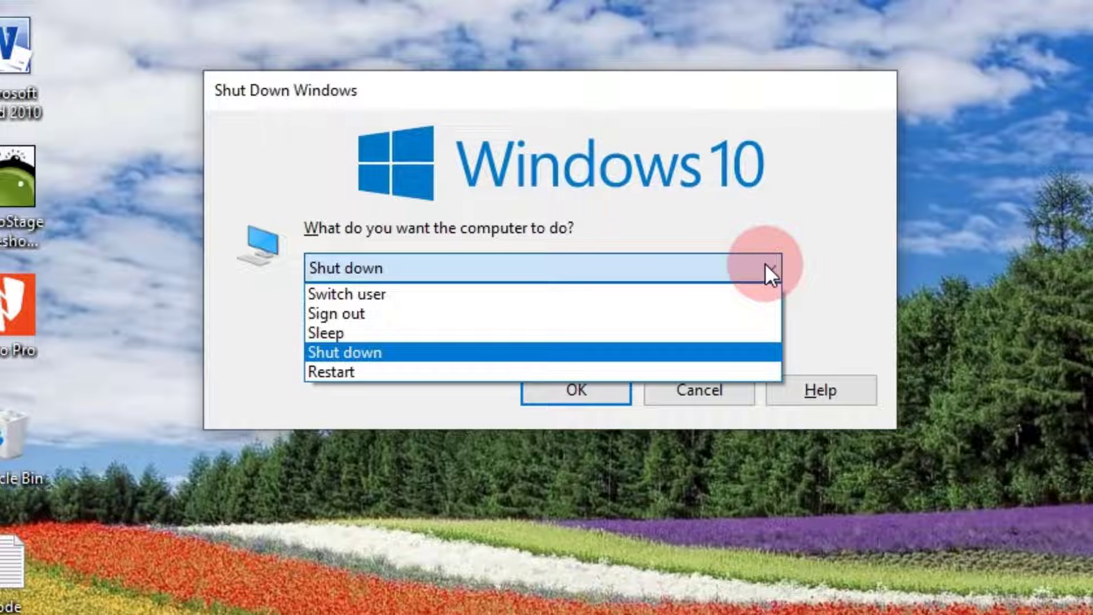
{"action": "key", "text": "Down"}
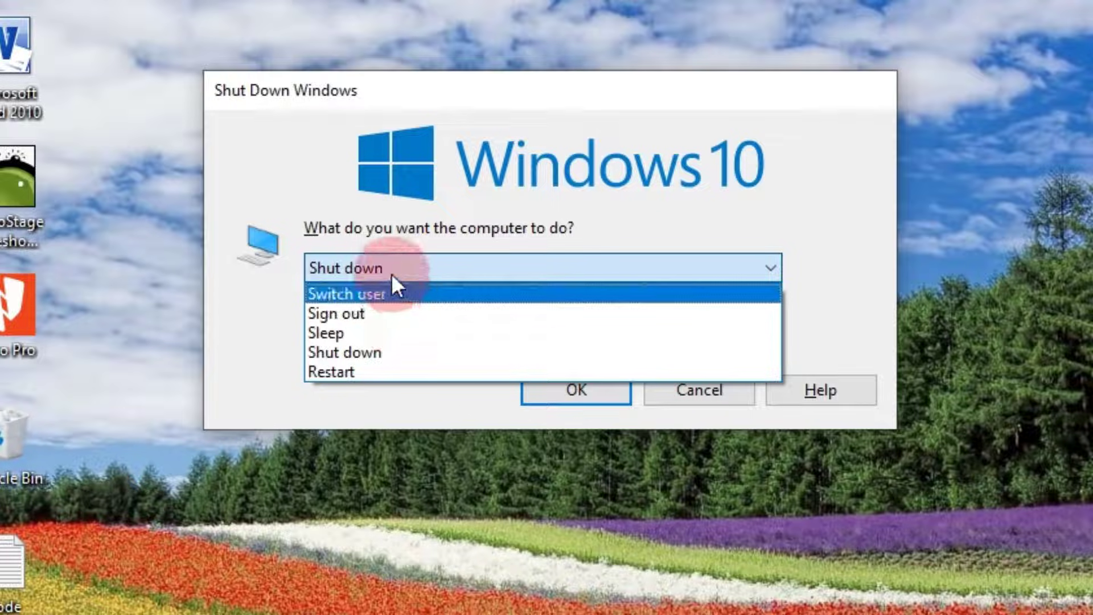
{"action": "left_click", "coordinate": [684, 388]}
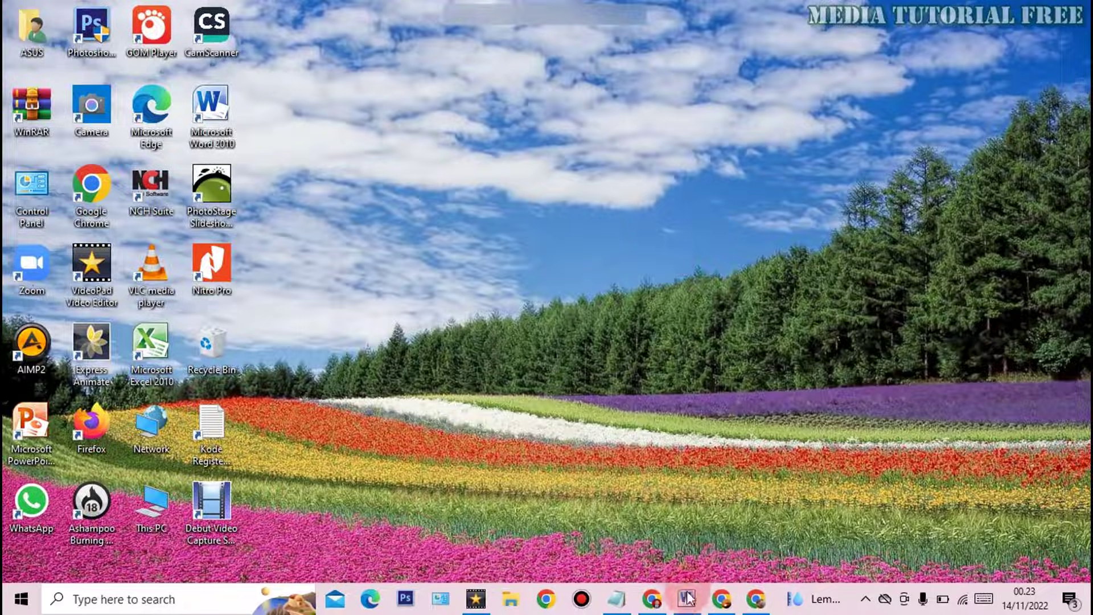
- Return to the Word document and read the third fix, about setting date and time in Control Panel
{"action": "mouse_move", "coordinate": [688, 597]}
{"action": "left_click", "coordinate": [699, 573]}
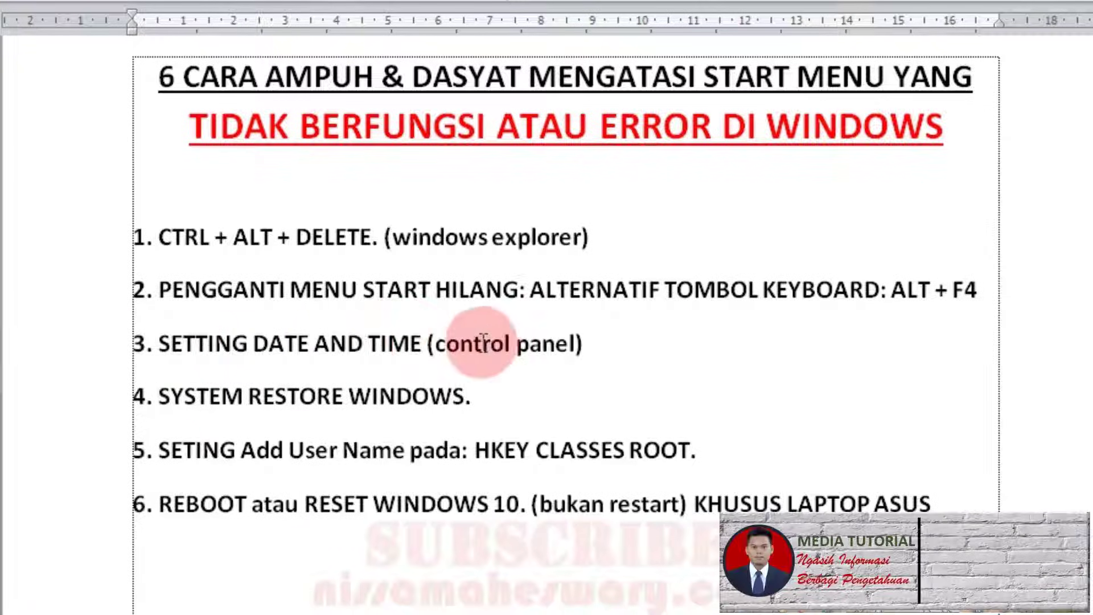
{"action": "left_click_drag", "start_coordinate": [593, 349], "coordinate": [606, 346]}
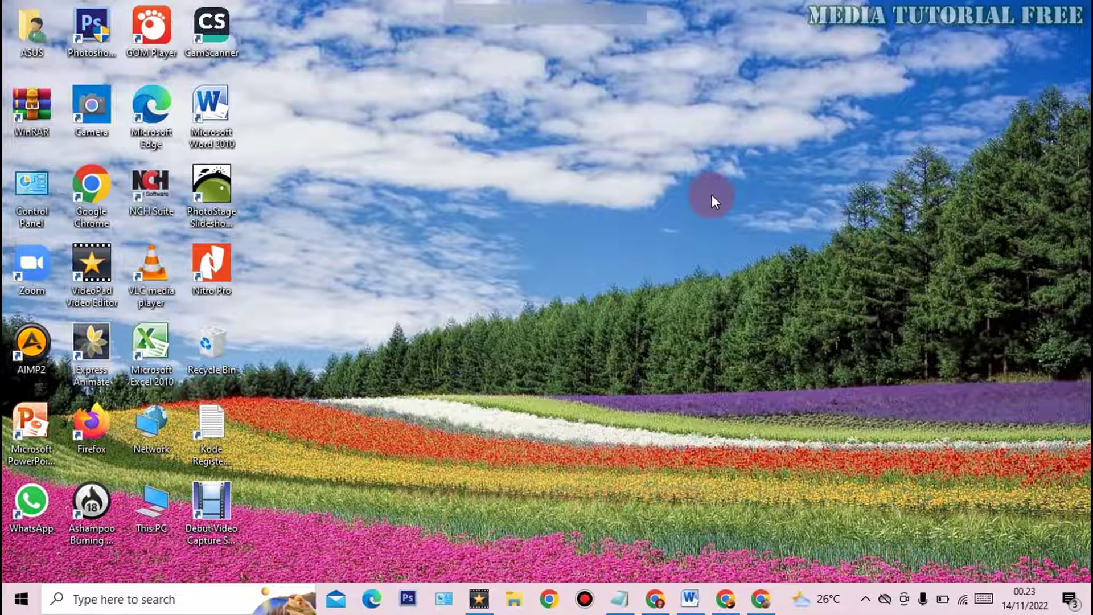
- Open Control Panel from the desktop by running the command "control panel"
{"action": "key", "text": "super+r"}
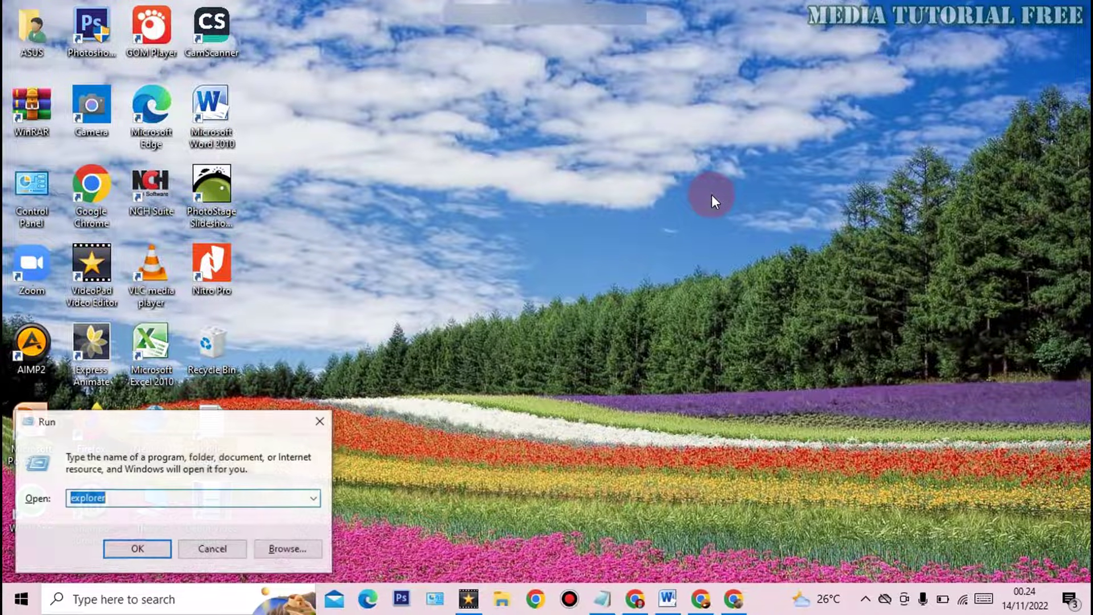
{"action": "type", "text": "con"}
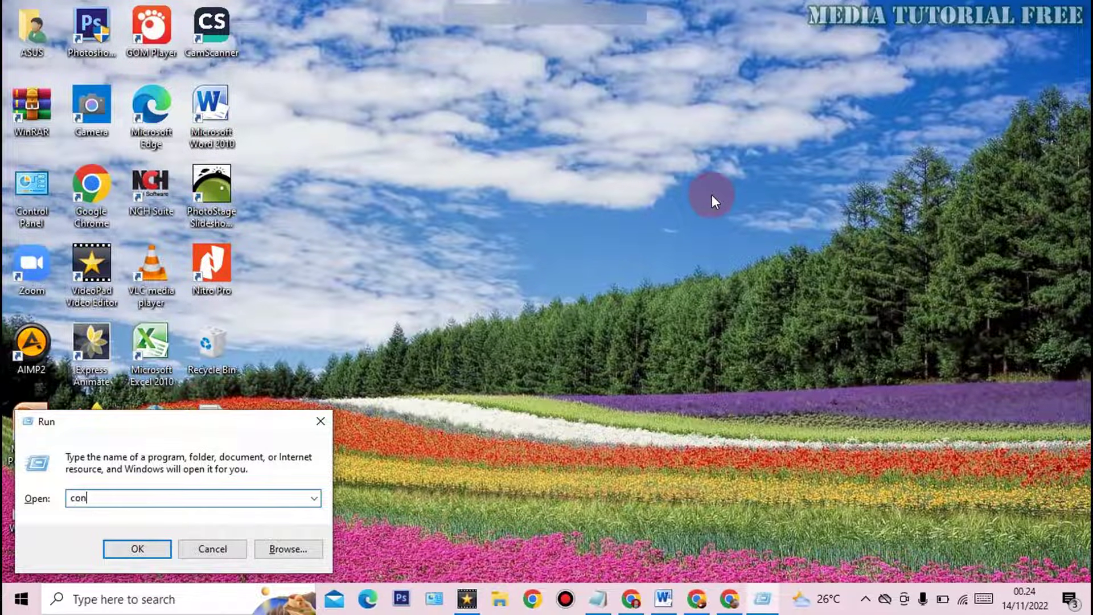
{"action": "type", "text": "t"}
{"action": "type", "text": "rol panek"}
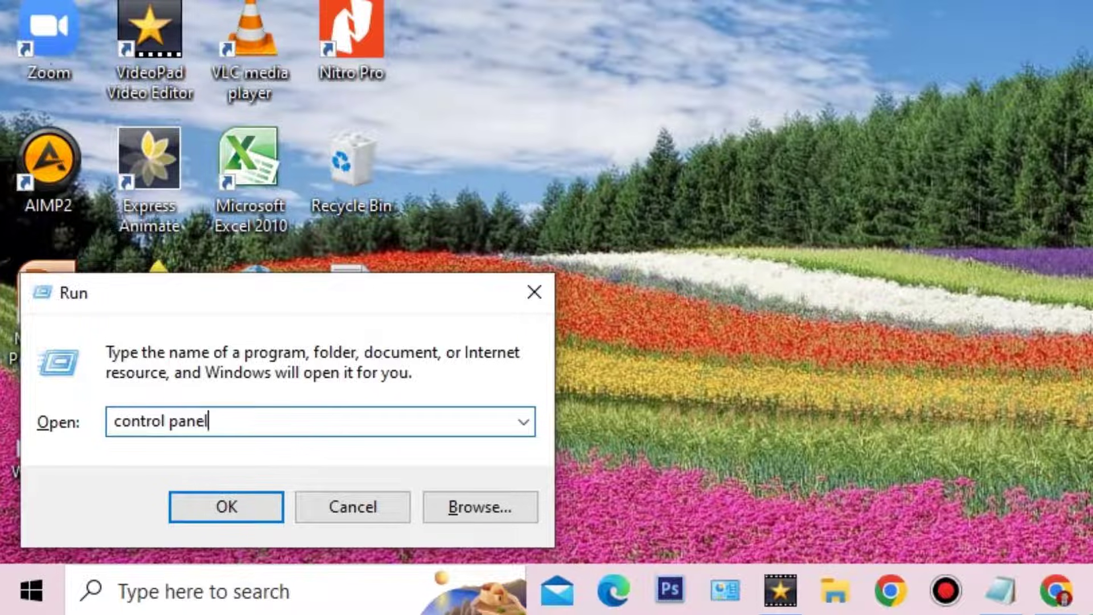
{"action": "key", "text": "Return"}
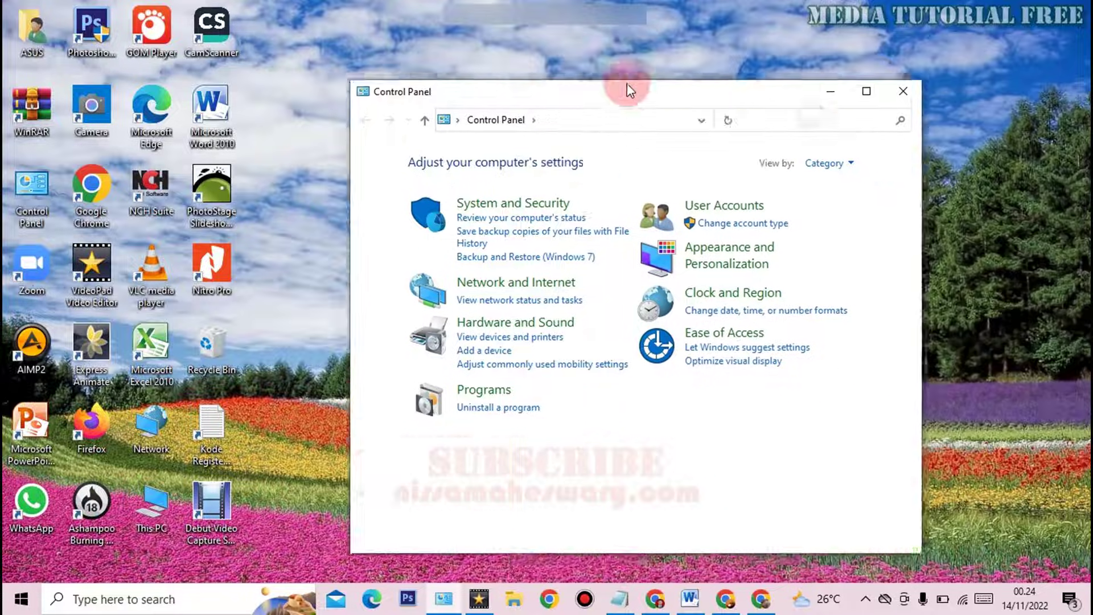
- Open the Date and Time settings from Control Panel's Clock and Region category and bring the dialog fully into view
{"action": "left_click_drag", "start_coordinate": [627, 83], "coordinate": [532, 35]}
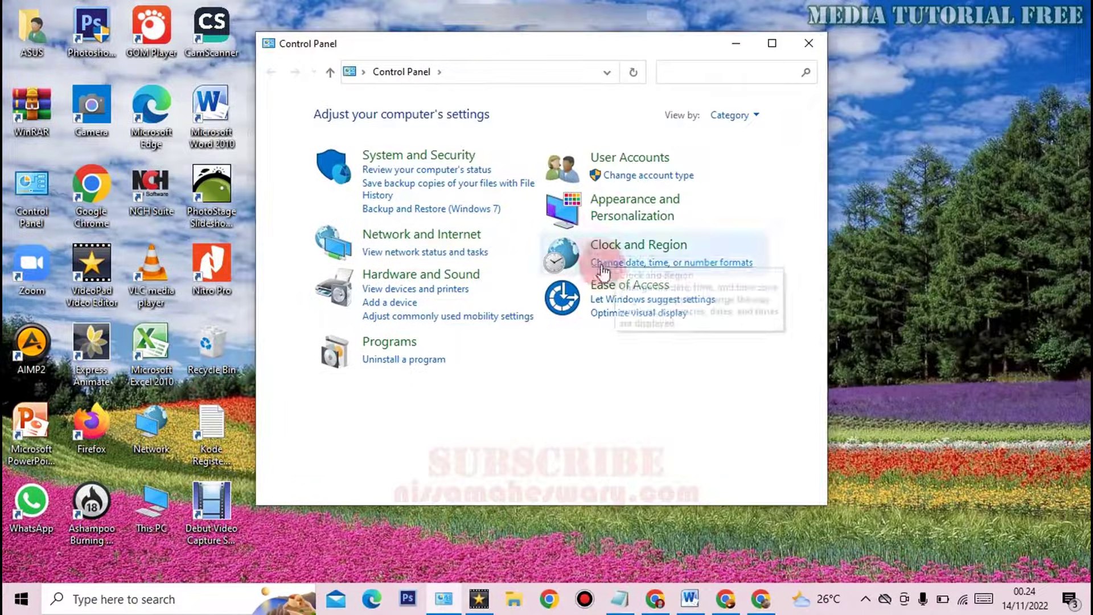
{"action": "left_click", "coordinate": [635, 258]}
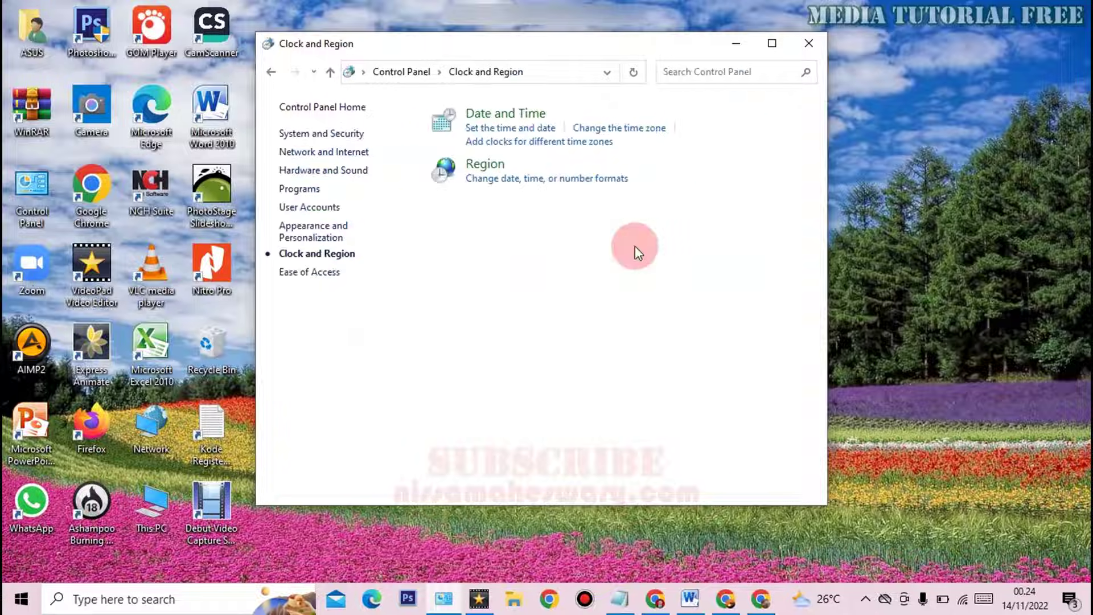
{"action": "left_click", "coordinate": [507, 120]}
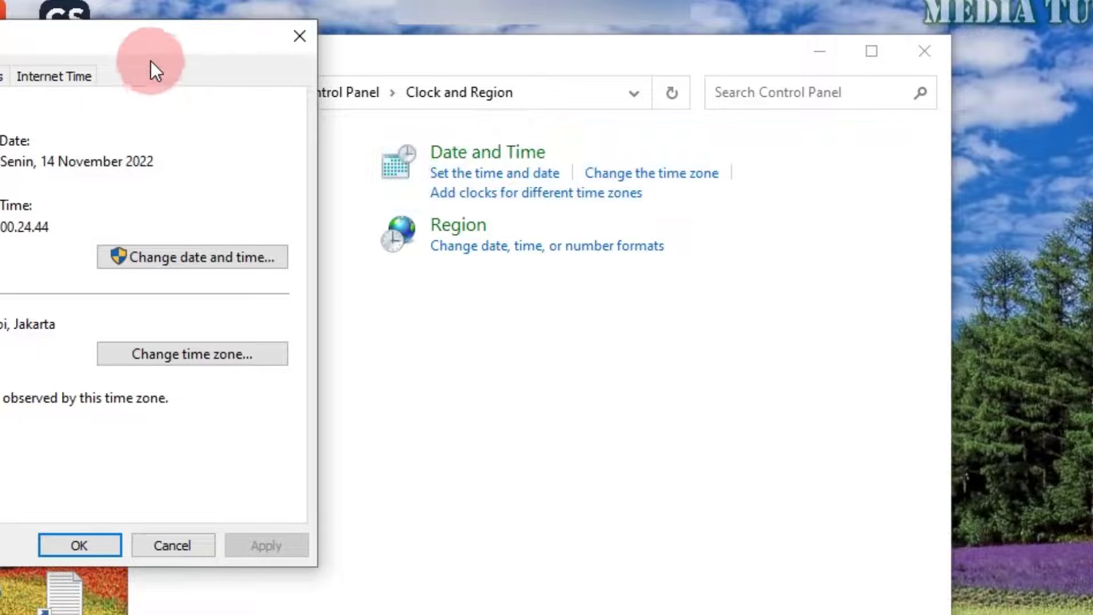
{"action": "left_click_drag", "start_coordinate": [150, 60], "coordinate": [623, 47]}
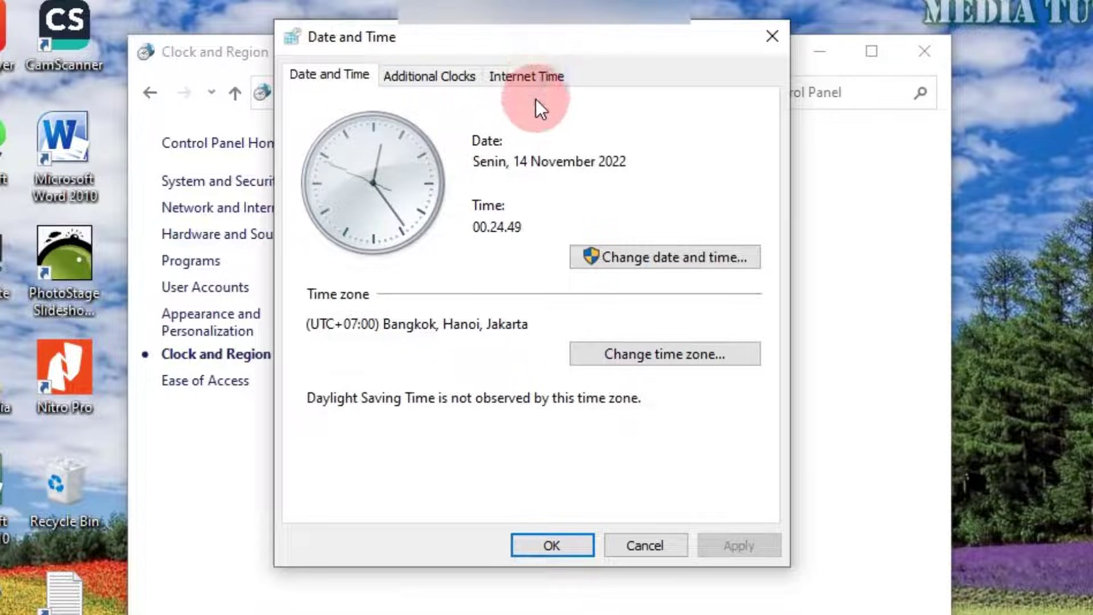
- Turn off synchronization with an Internet time server in the Internet time settings
{"action": "left_click", "coordinate": [535, 76]}
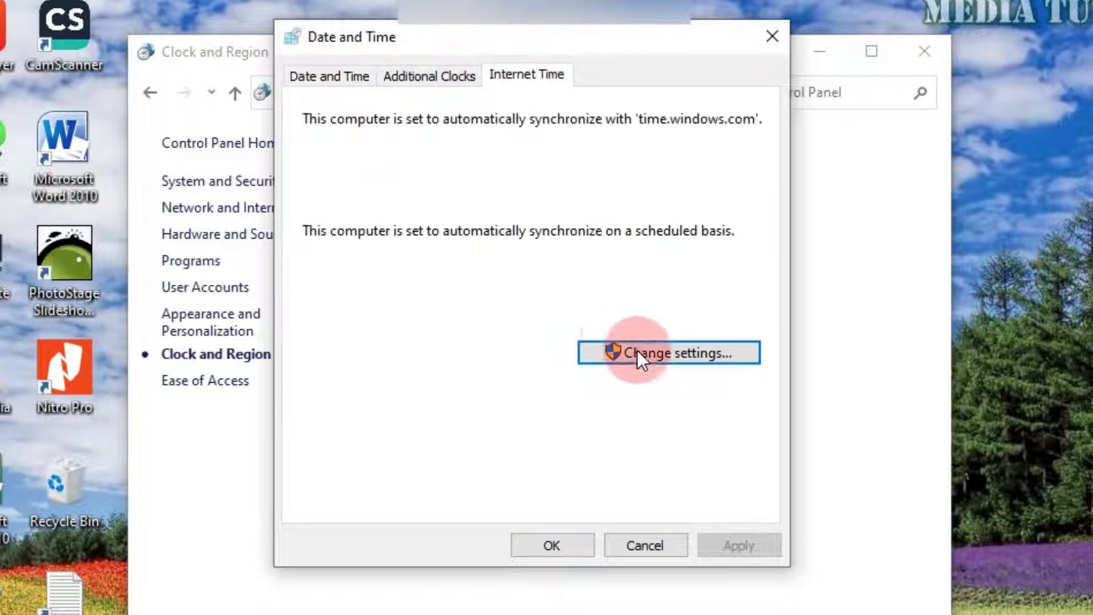
{"action": "left_click", "coordinate": [686, 354]}
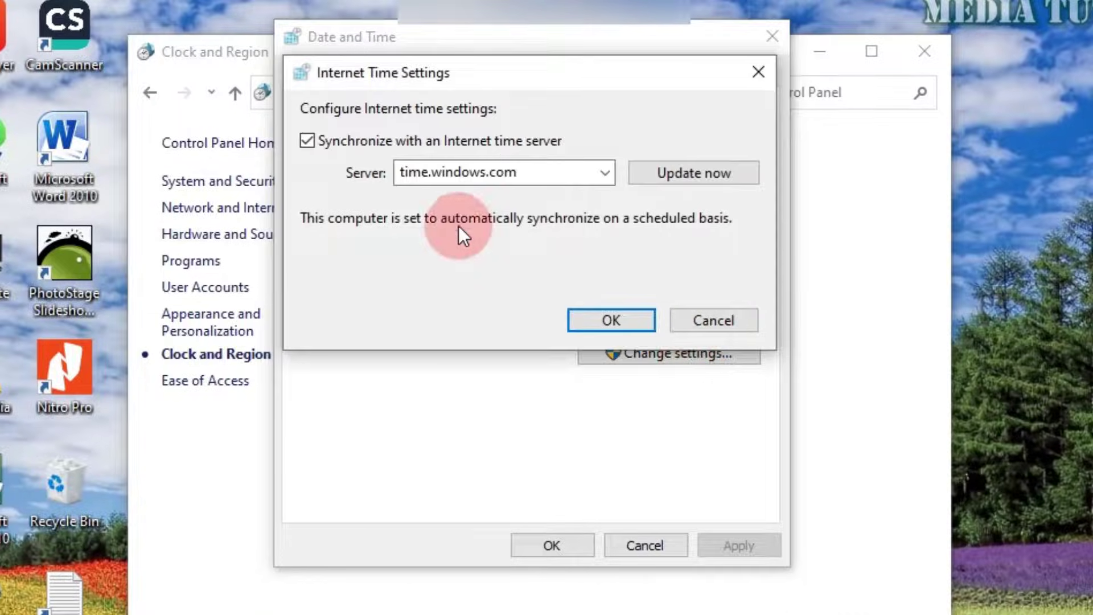
{"action": "left_click", "coordinate": [308, 141]}
{"action": "left_click", "coordinate": [607, 317]}
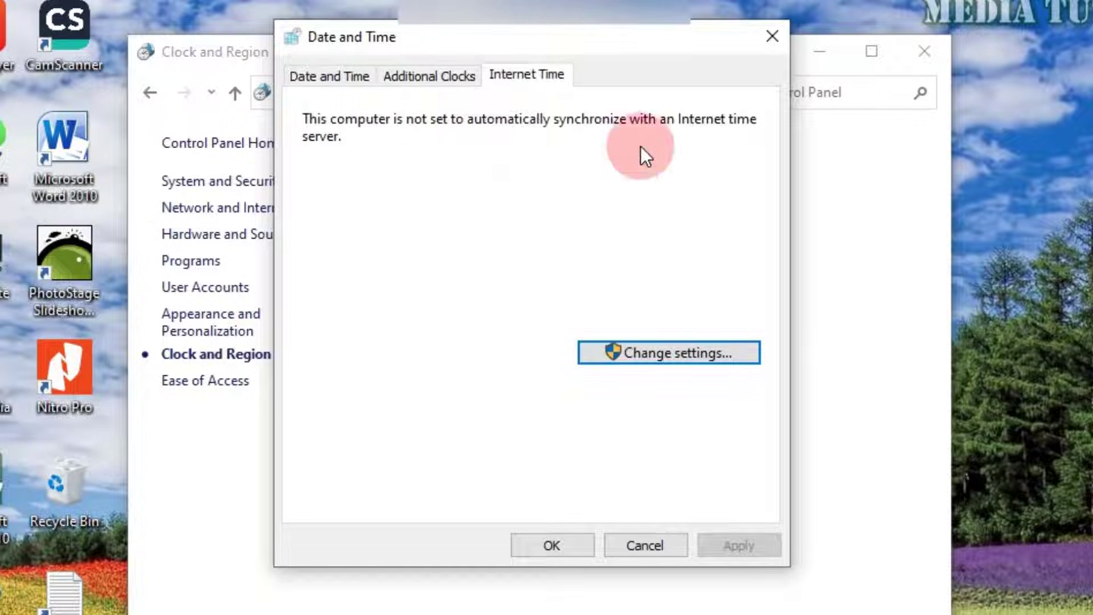
- Set the system date to 16 November 2022 in the date and time settings
{"action": "left_click", "coordinate": [329, 75]}
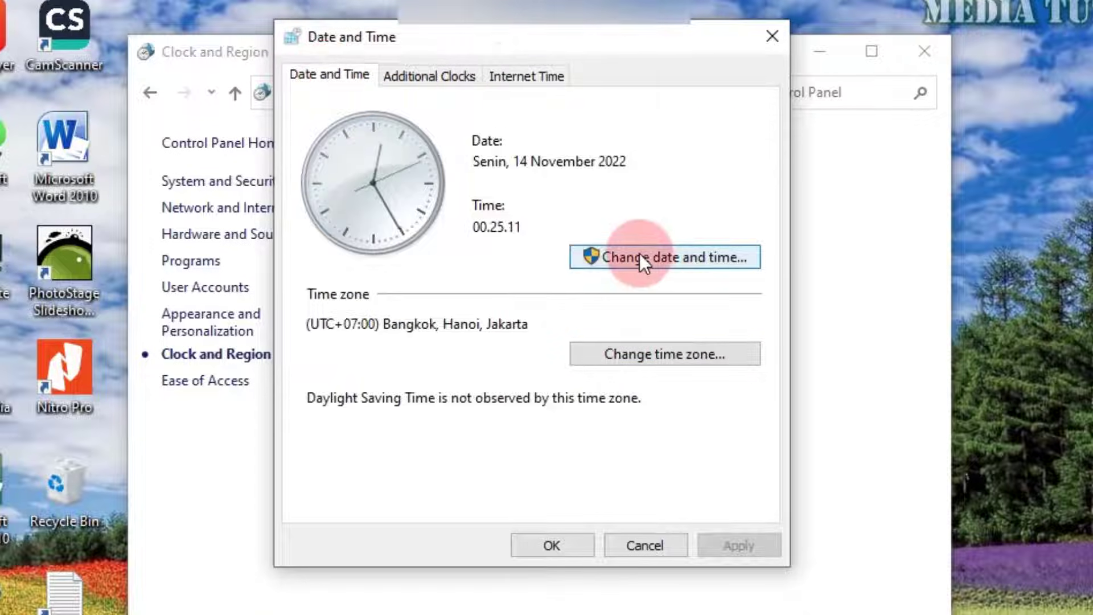
{"action": "left_click", "coordinate": [699, 255]}
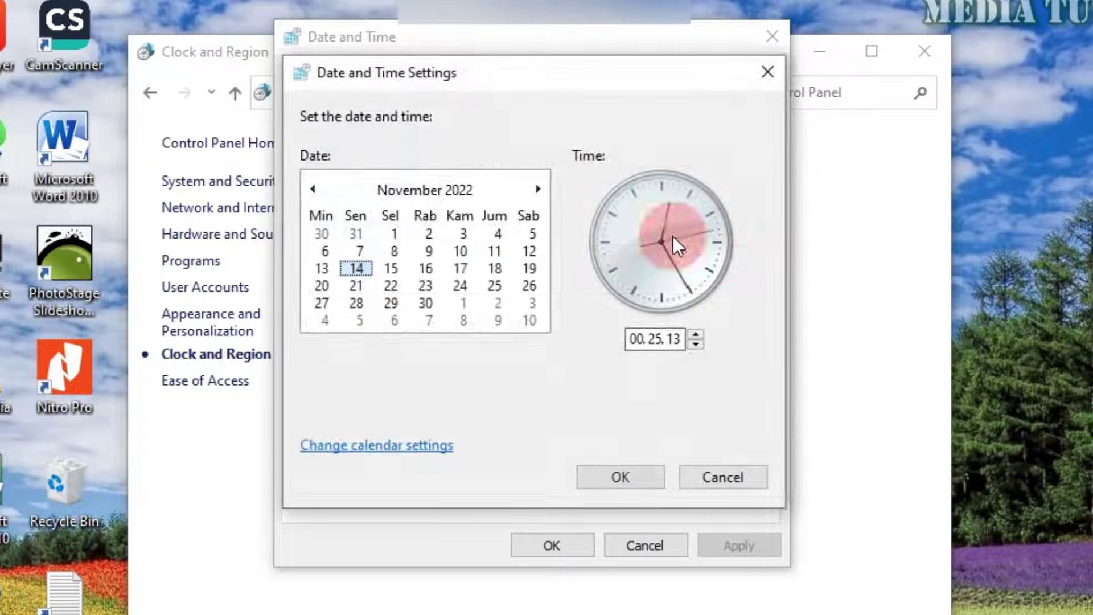
{"action": "left_click", "coordinate": [397, 271]}
{"action": "left_click", "coordinate": [425, 269]}
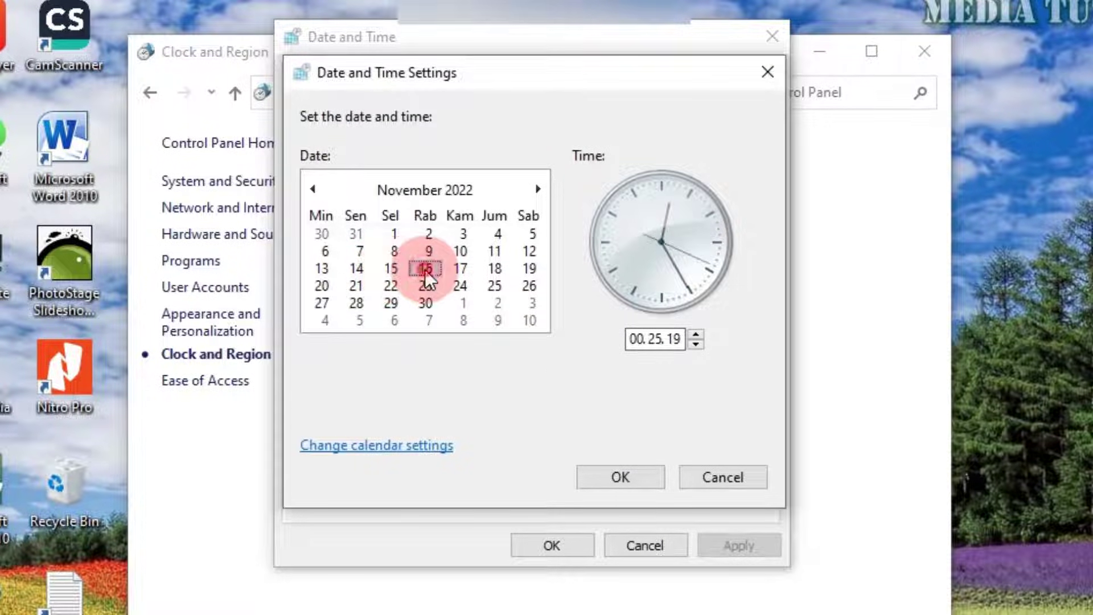
{"action": "left_click", "coordinate": [617, 474]}
- Review the time zone setting and the date and time settings, accepting each dialog
{"action": "left_click", "coordinate": [687, 354]}
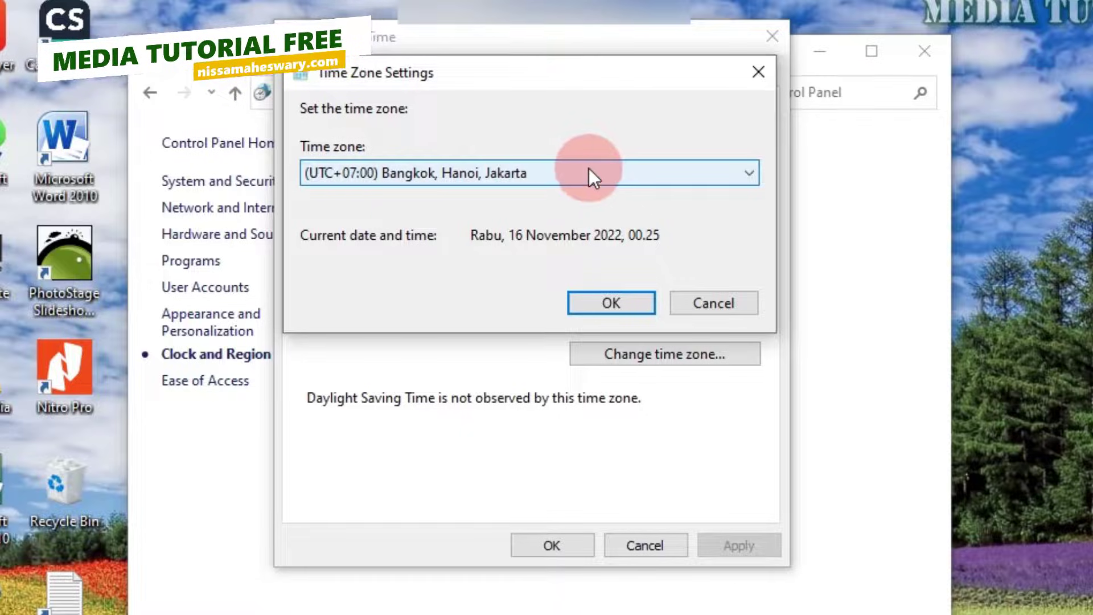
{"action": "left_click", "coordinate": [615, 303]}
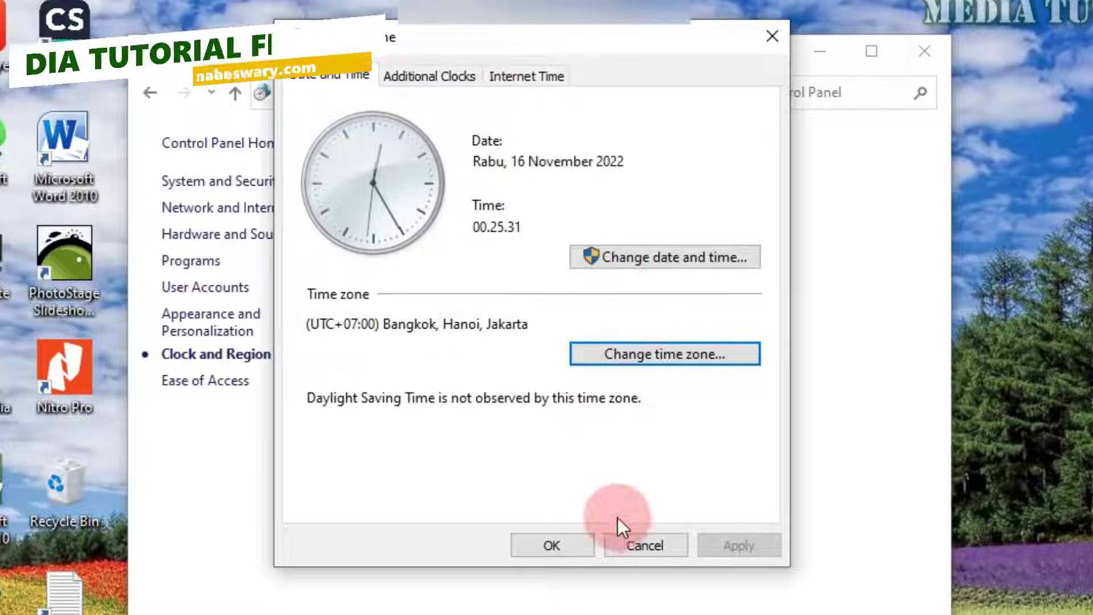
{"action": "left_click", "coordinate": [674, 257]}
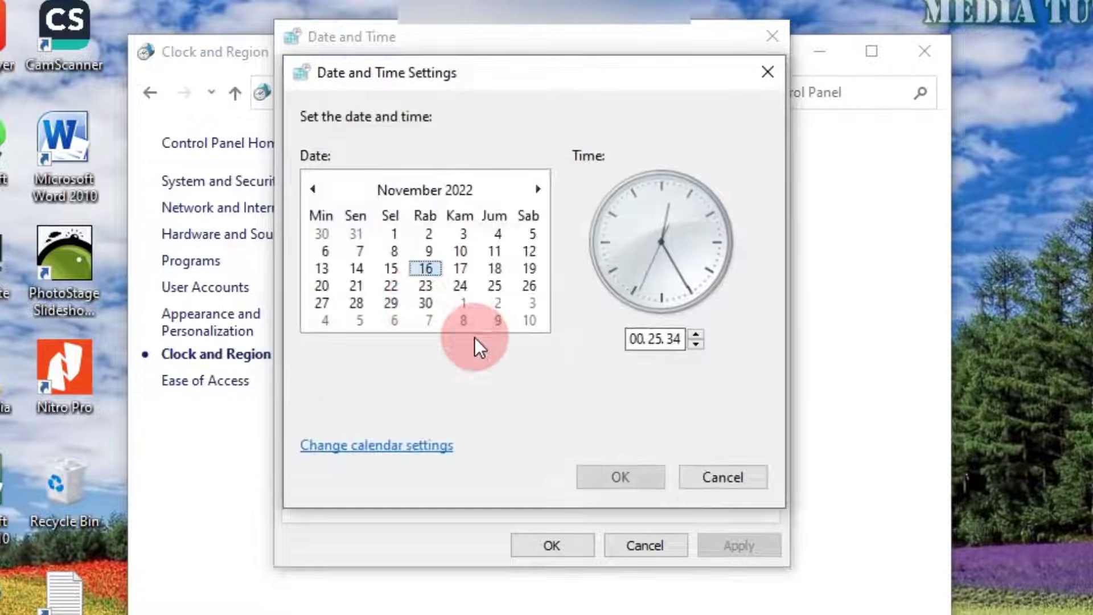
{"action": "left_click", "coordinate": [621, 477]}
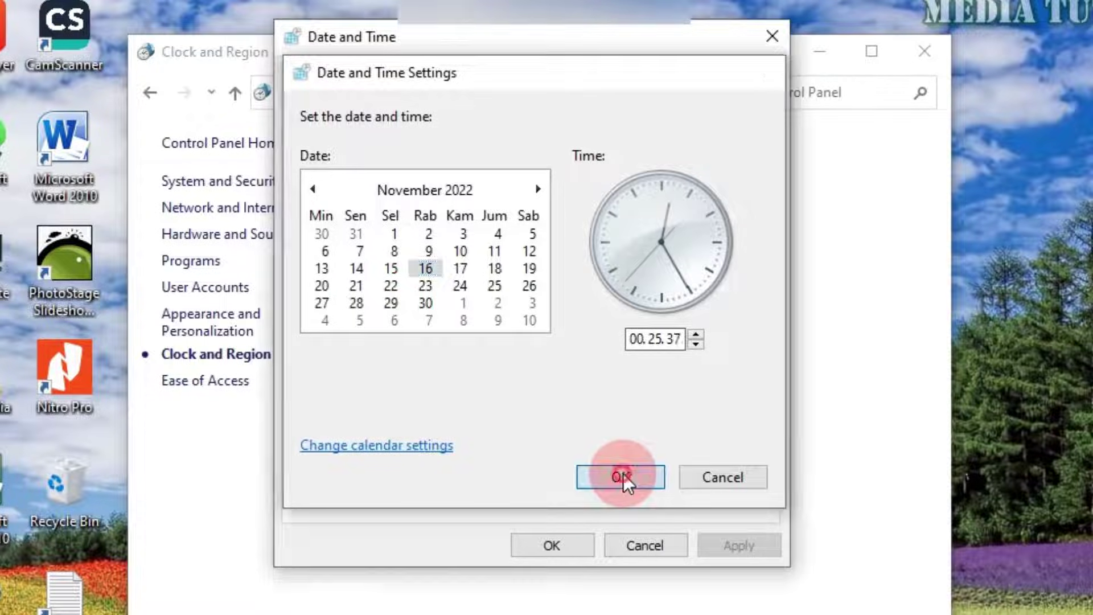
- Check the Internet time synchronization setting again and accept it
{"action": "left_click", "coordinate": [520, 72]}
{"action": "left_click", "coordinate": [679, 354]}
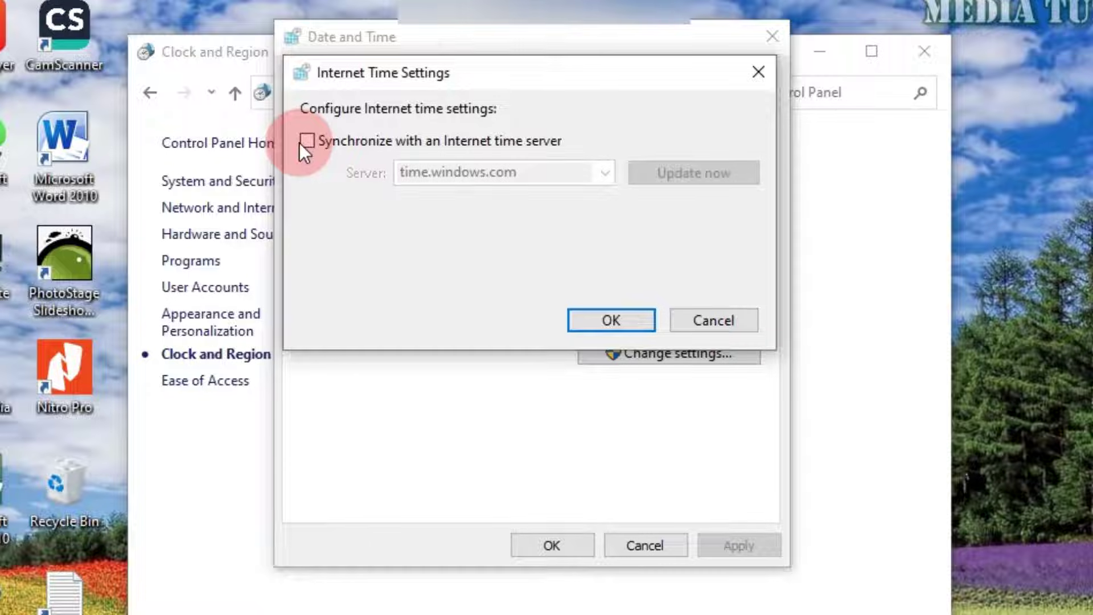
{"action": "left_click", "coordinate": [606, 316]}
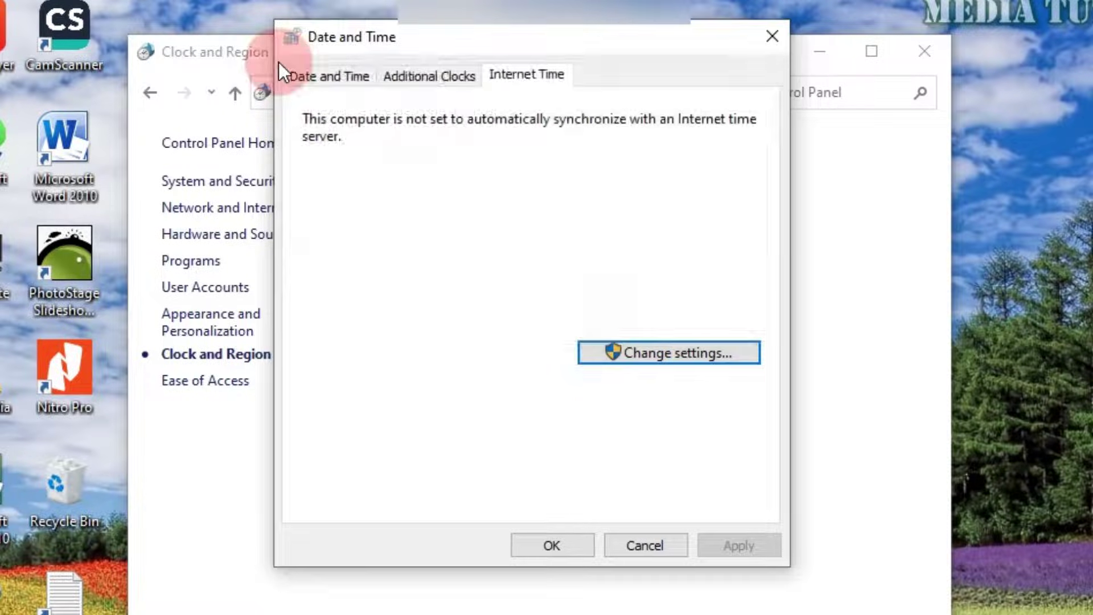
- Reopen the date and time settings, accept them, and close the Date and Time dialog
{"action": "left_click", "coordinate": [324, 77]}
{"action": "left_click", "coordinate": [635, 261]}
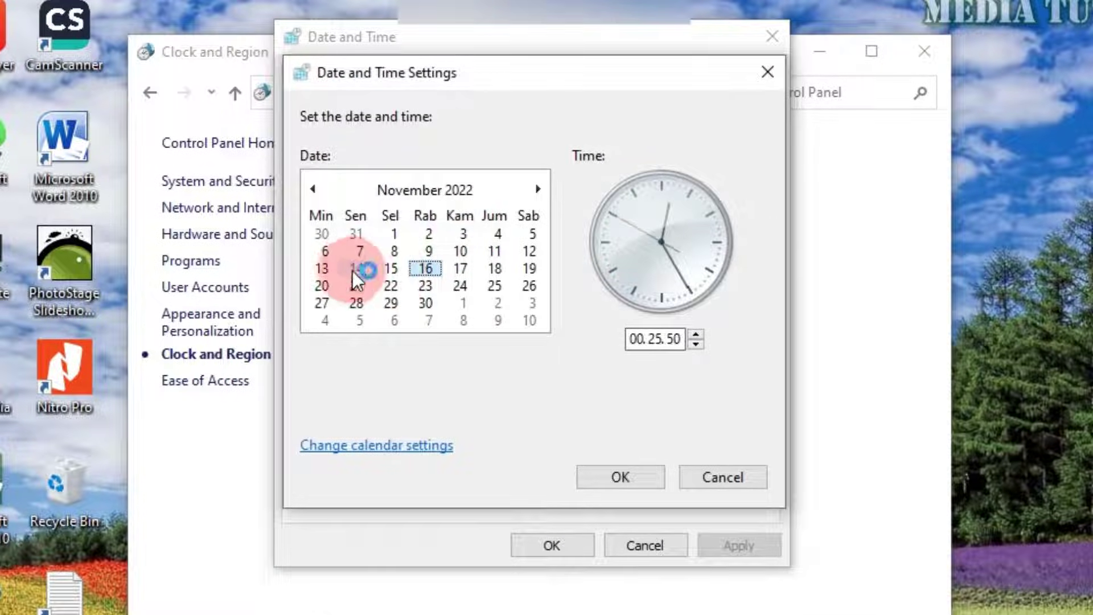
{"action": "left_click", "coordinate": [583, 470]}
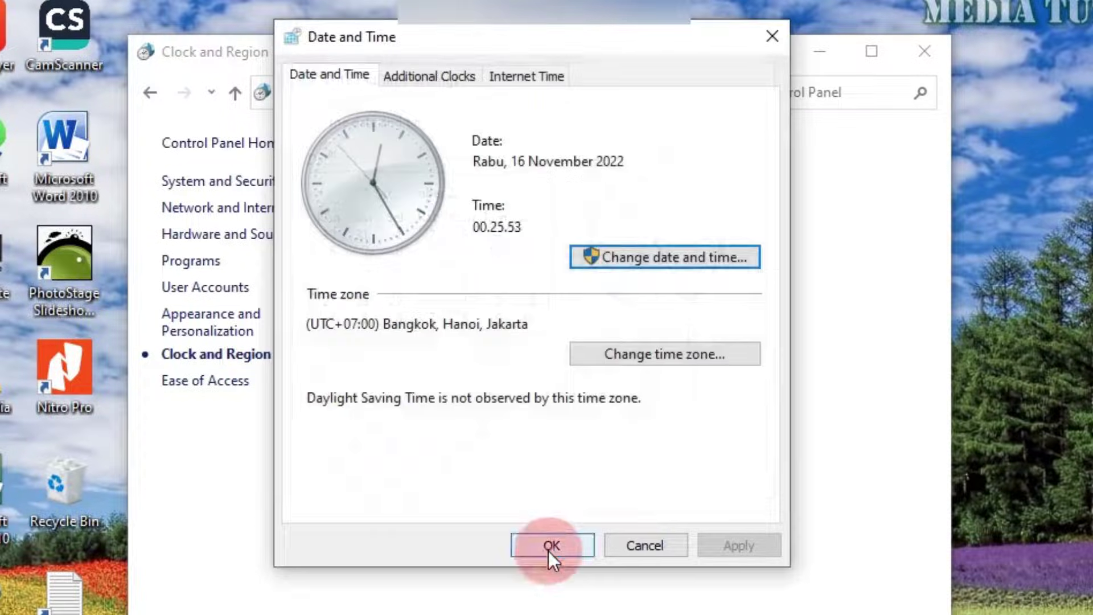
{"action": "left_click", "coordinate": [549, 545]}
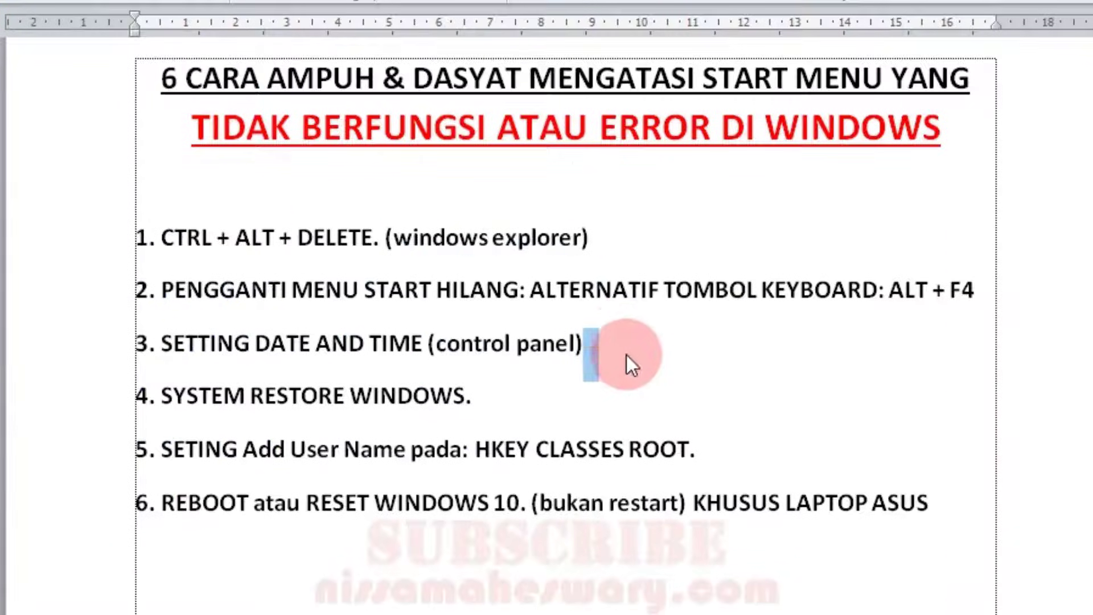
- Return to the Word document and read the fourth fix, about Windows System Restore
{"action": "left_click", "coordinate": [623, 342]}
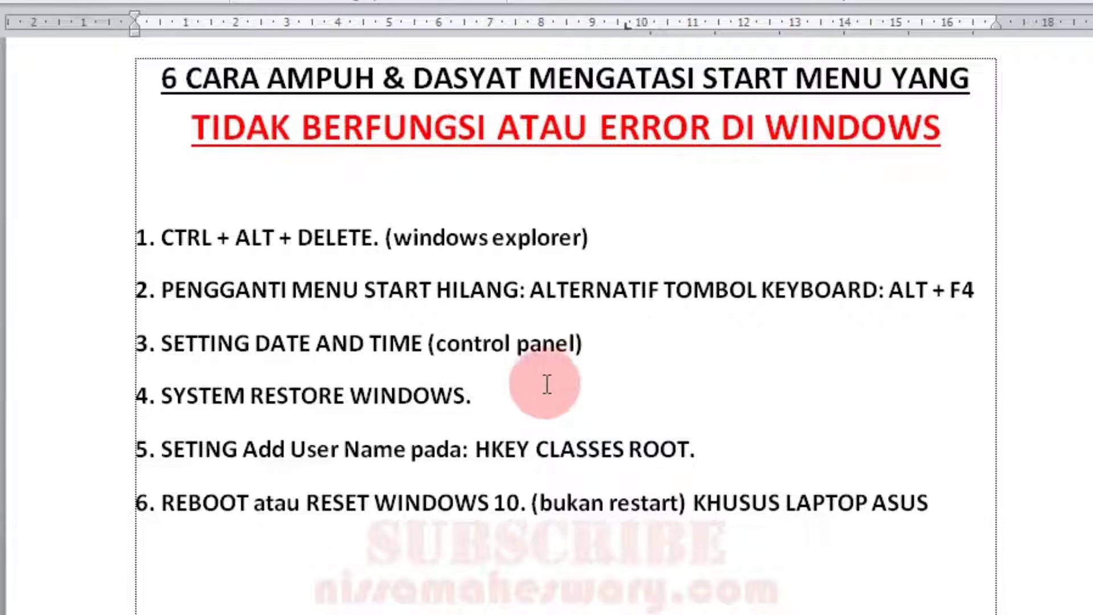
{"action": "left_click", "coordinate": [507, 391]}
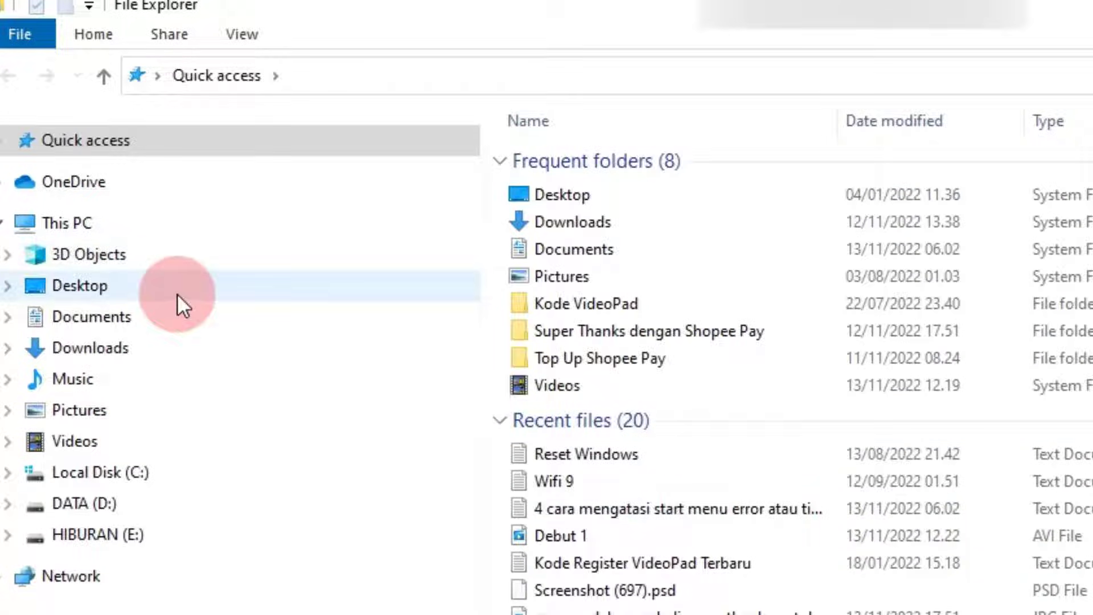
- Open the System Protection settings by way of This PC's properties in File Explorer
{"action": "right_click", "coordinate": [83, 222]}
{"action": "left_click", "coordinate": [221, 565]}
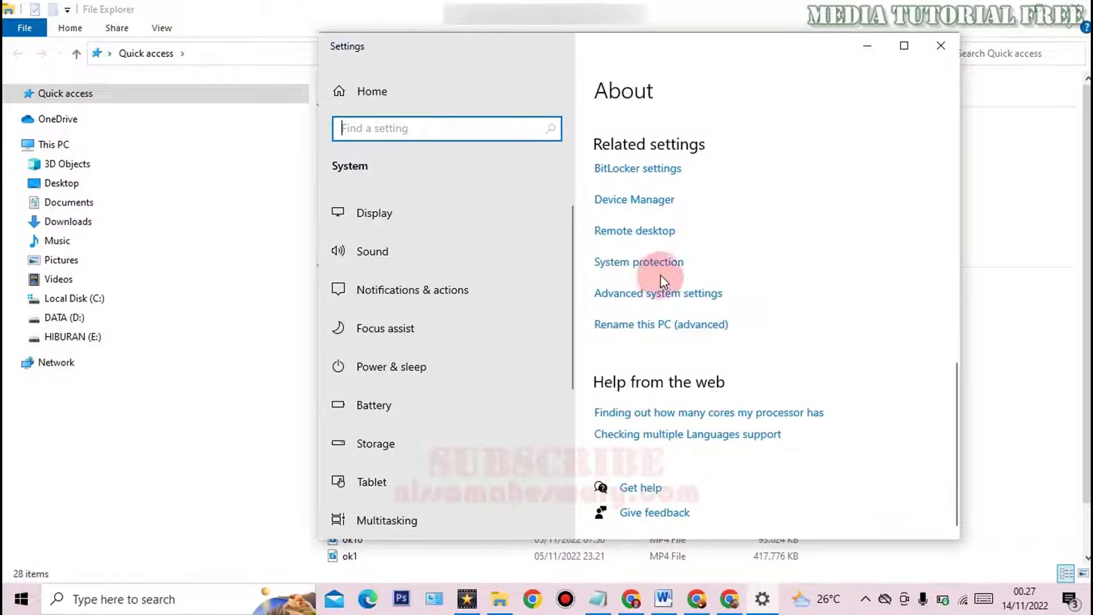
{"action": "left_click", "coordinate": [669, 264]}
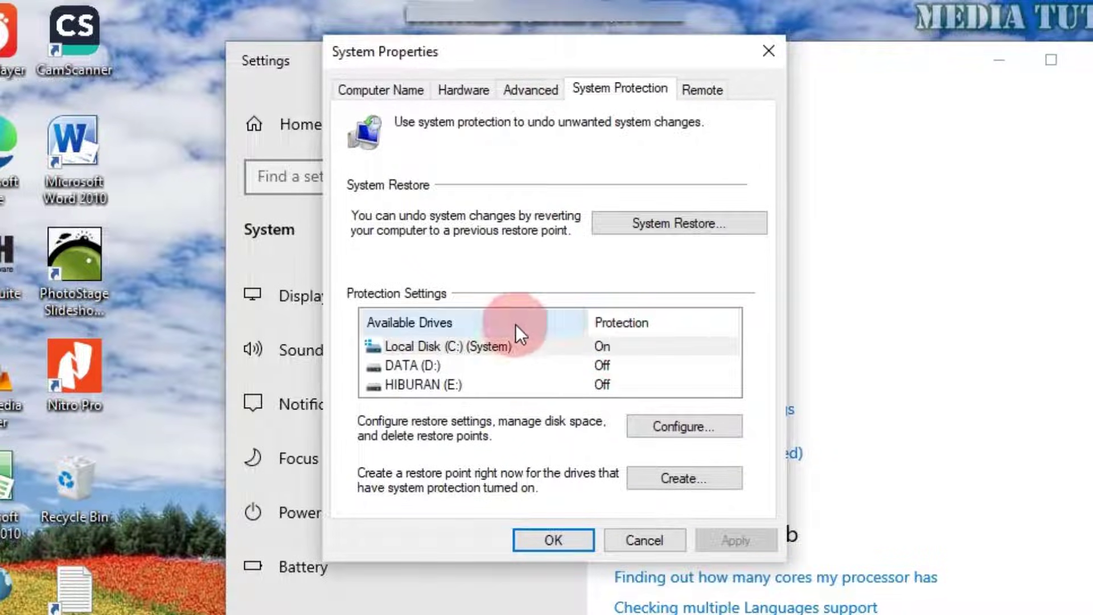
- Start System Restore for the system drive C:, opt for a different restore point, and select the Windows Modules Installer one dated 11/11/2022 11.08.05
{"action": "left_click", "coordinate": [610, 351]}
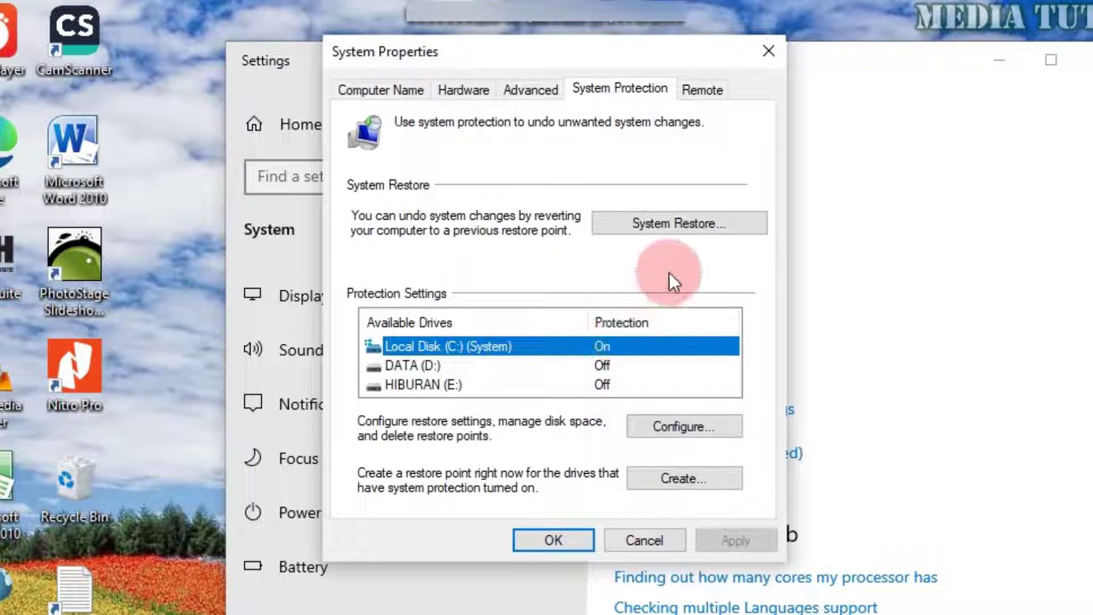
{"action": "left_click", "coordinate": [724, 226]}
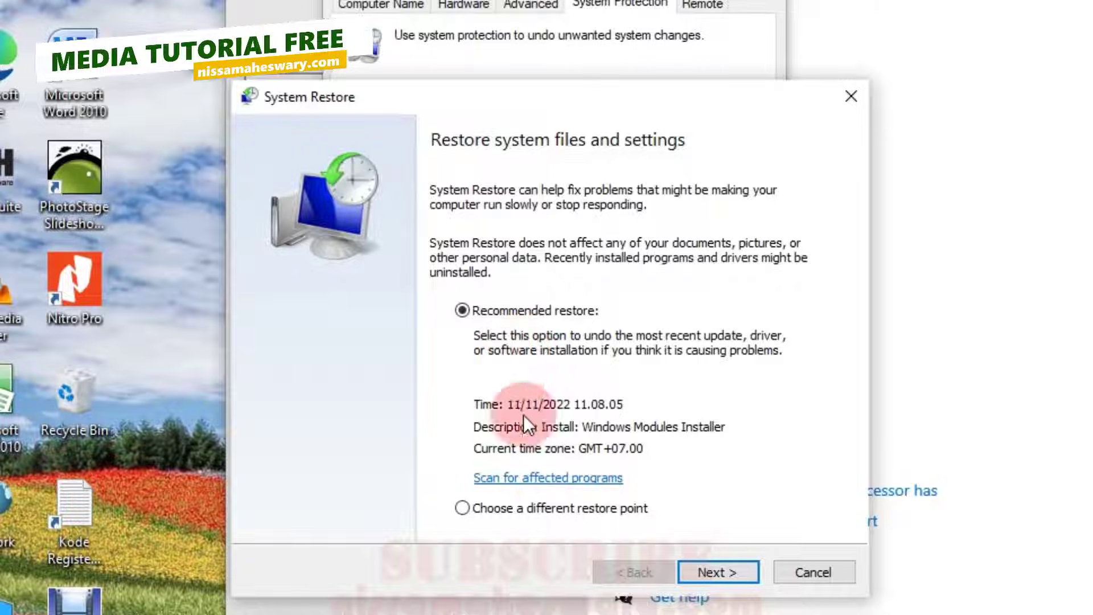
{"action": "left_click", "coordinate": [512, 508]}
{"action": "left_click", "coordinate": [723, 571]}
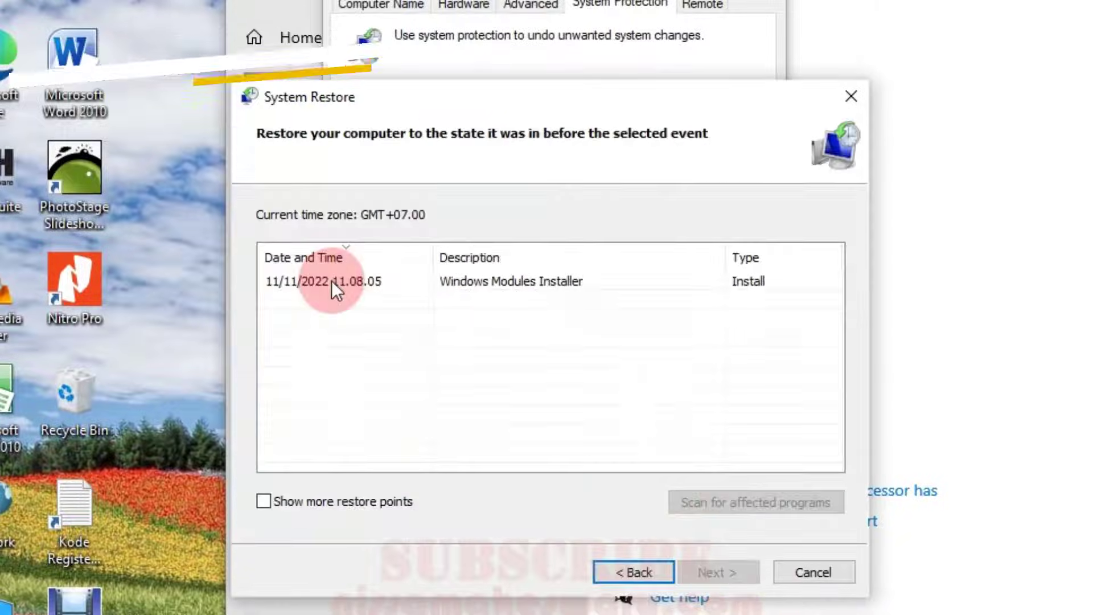
{"action": "left_click", "coordinate": [409, 281]}
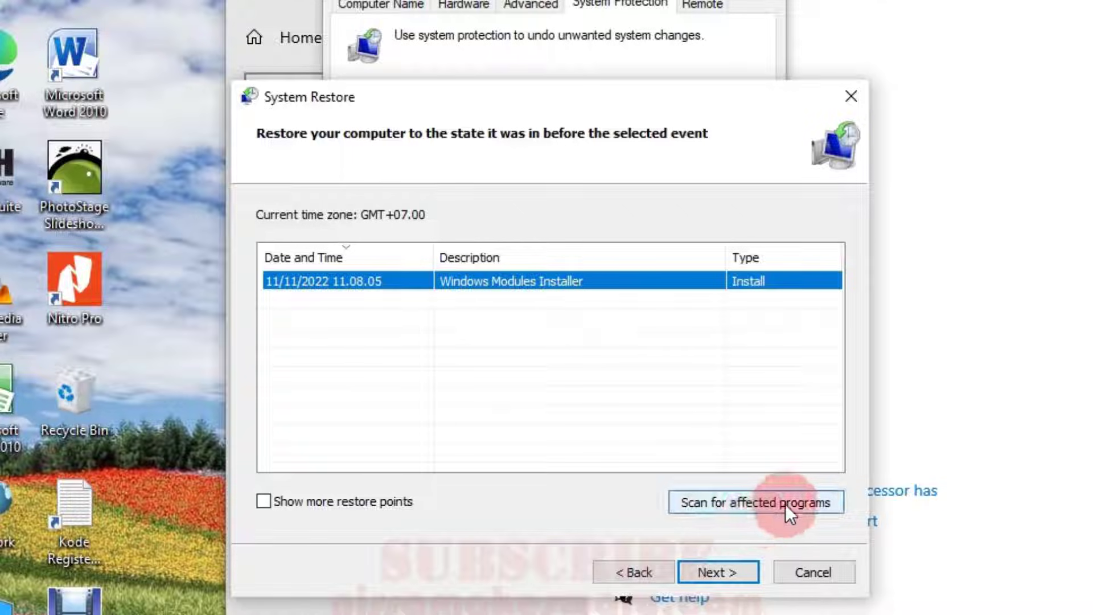
- Scan the selected restore point for affected programs, examine the list, and close System Restore and System Properties without restoring
{"action": "left_click", "coordinate": [784, 503]}
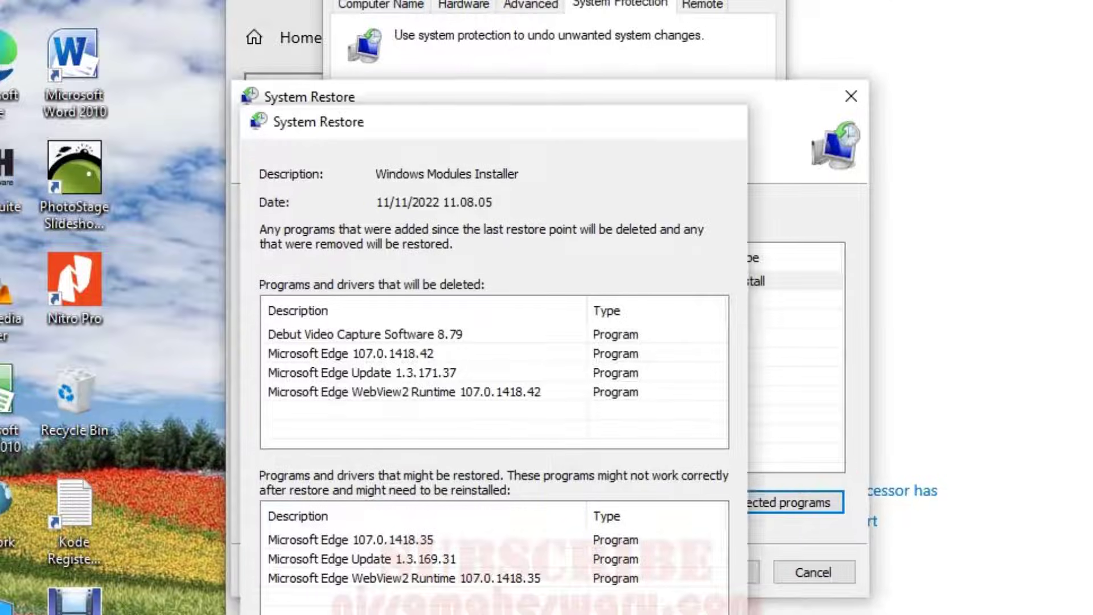
{"action": "key", "text": "Escape"}
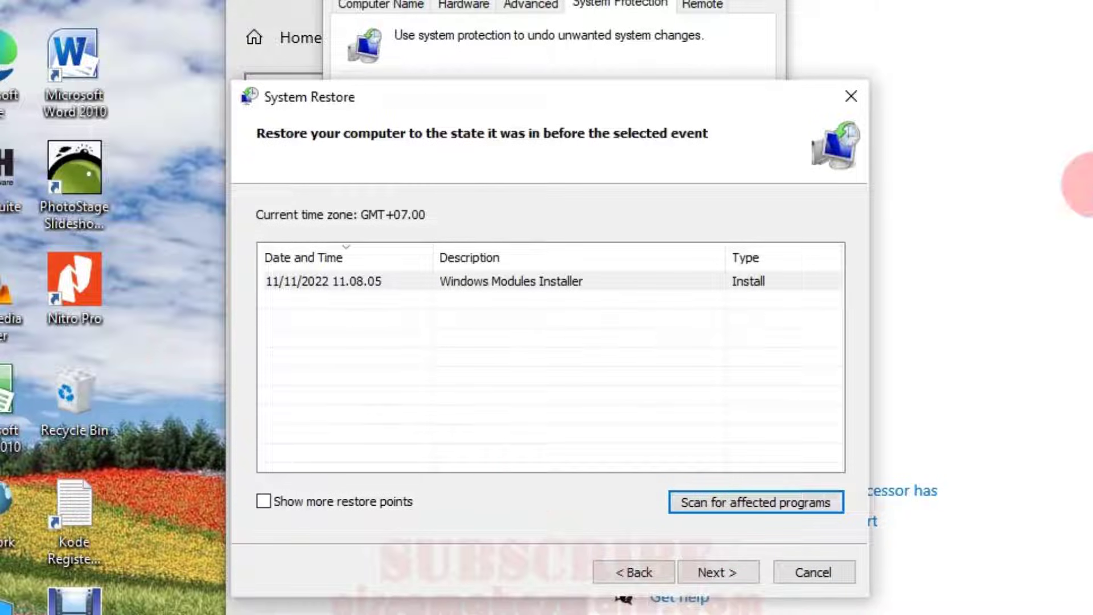
{"action": "left_click", "coordinate": [850, 97]}
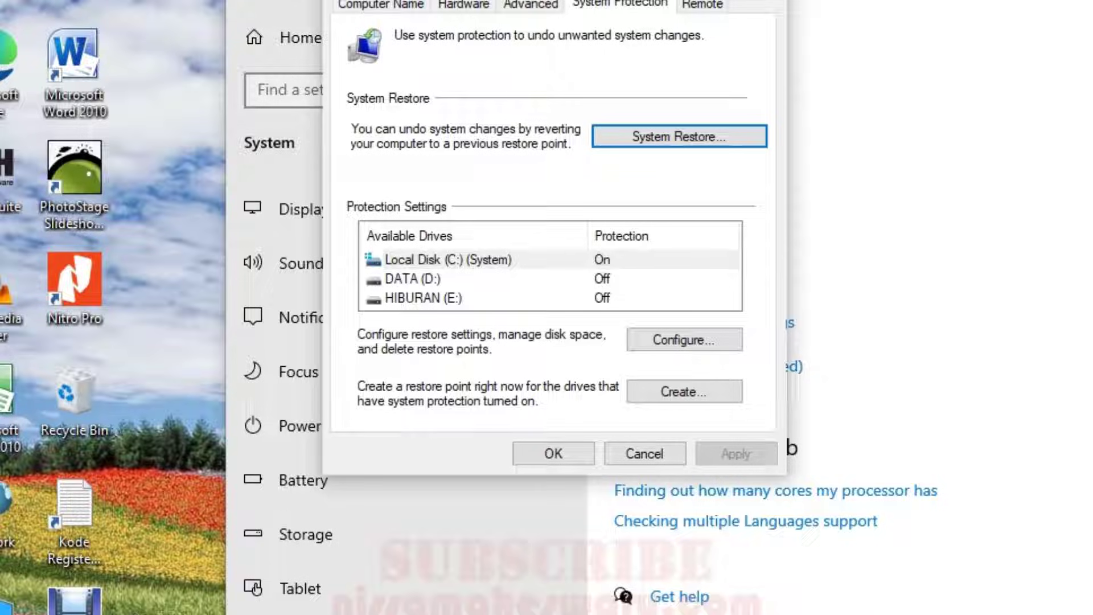
{"action": "left_click", "coordinate": [559, 455]}
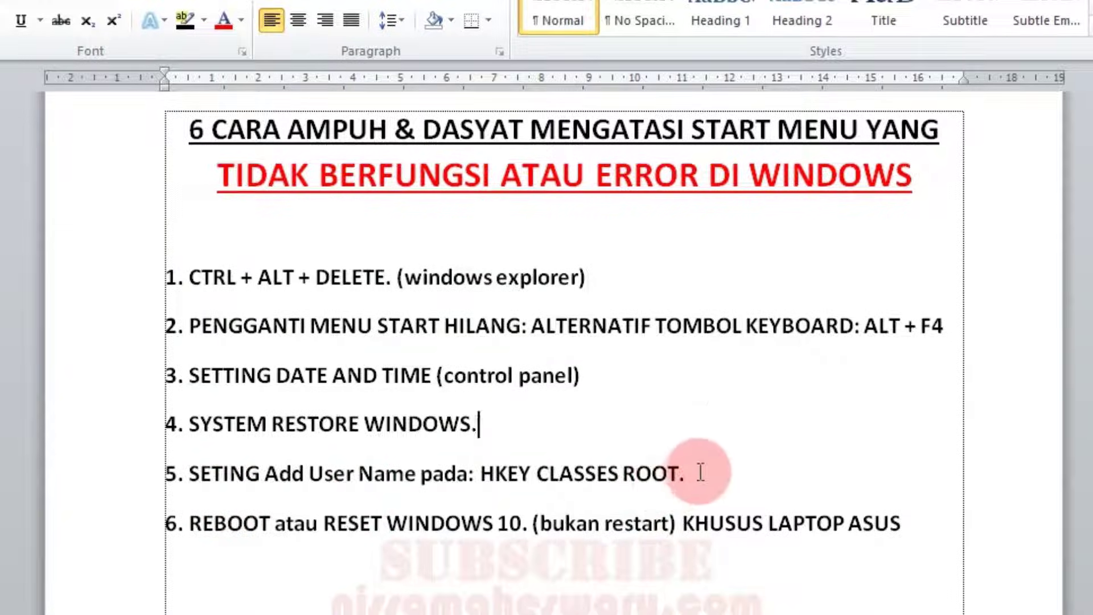
- Read the fifth fix in the document, and launch the Registry Editor by running regedit.exe
{"action": "left_click", "coordinate": [702, 470]}
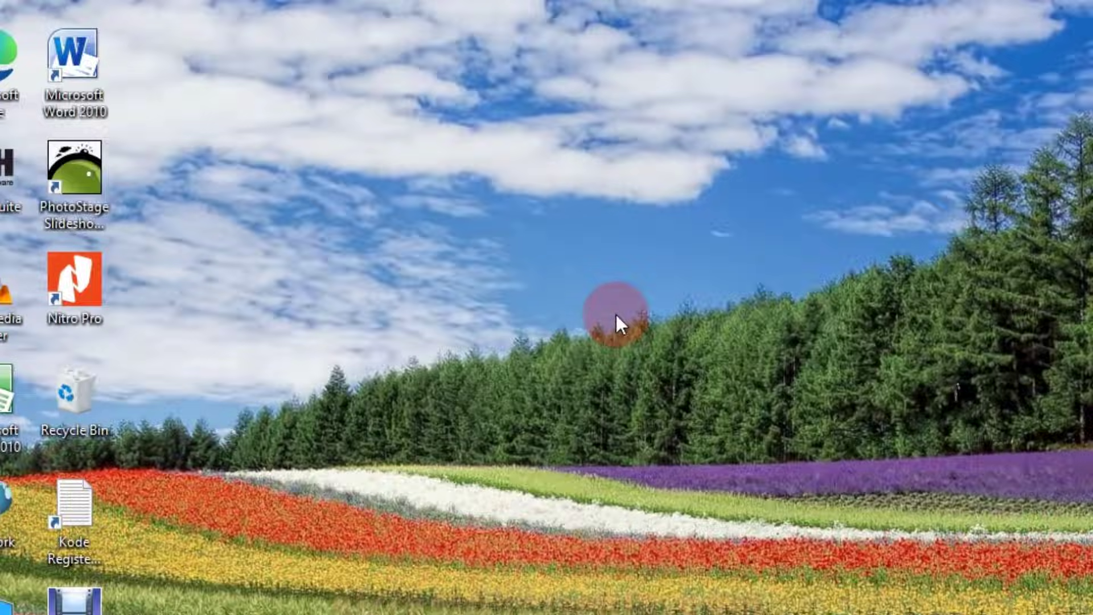
{"action": "key", "text": "super+r"}
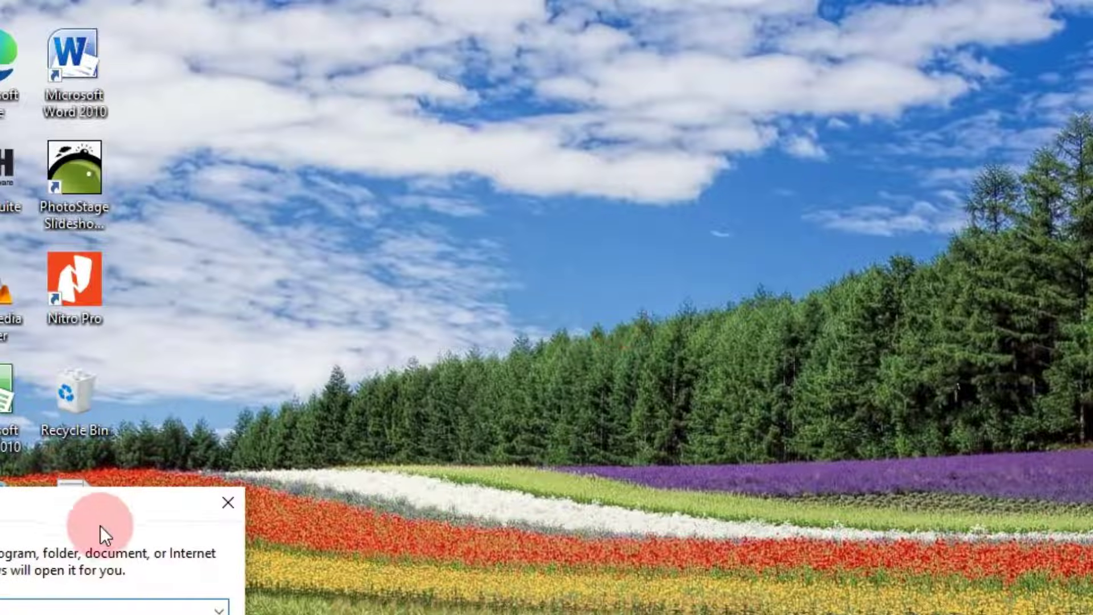
{"action": "type", "text": "re"}
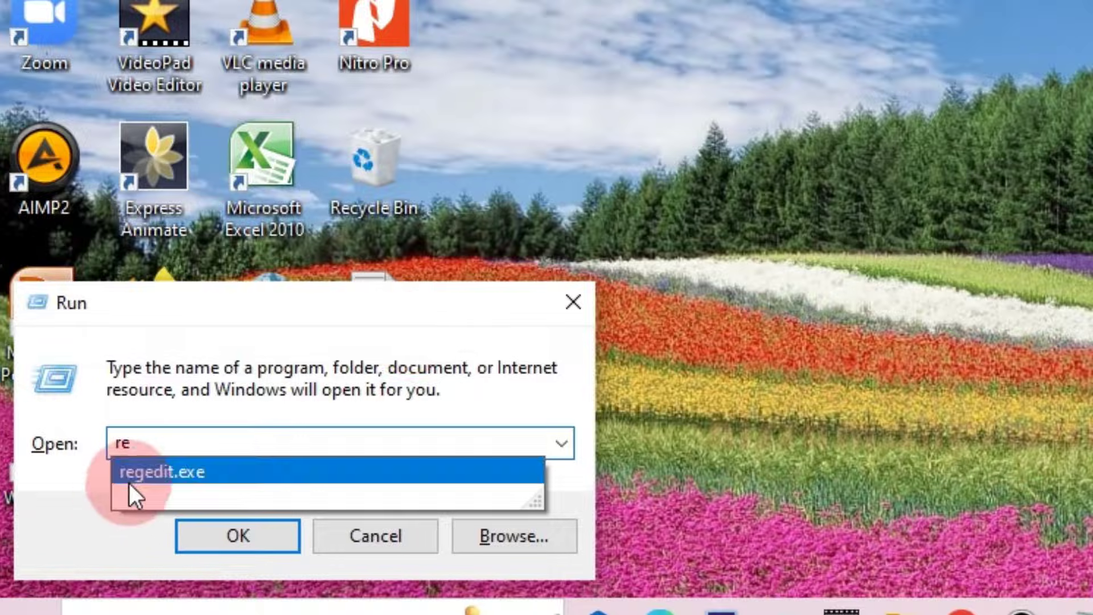
{"action": "left_click", "coordinate": [159, 473]}
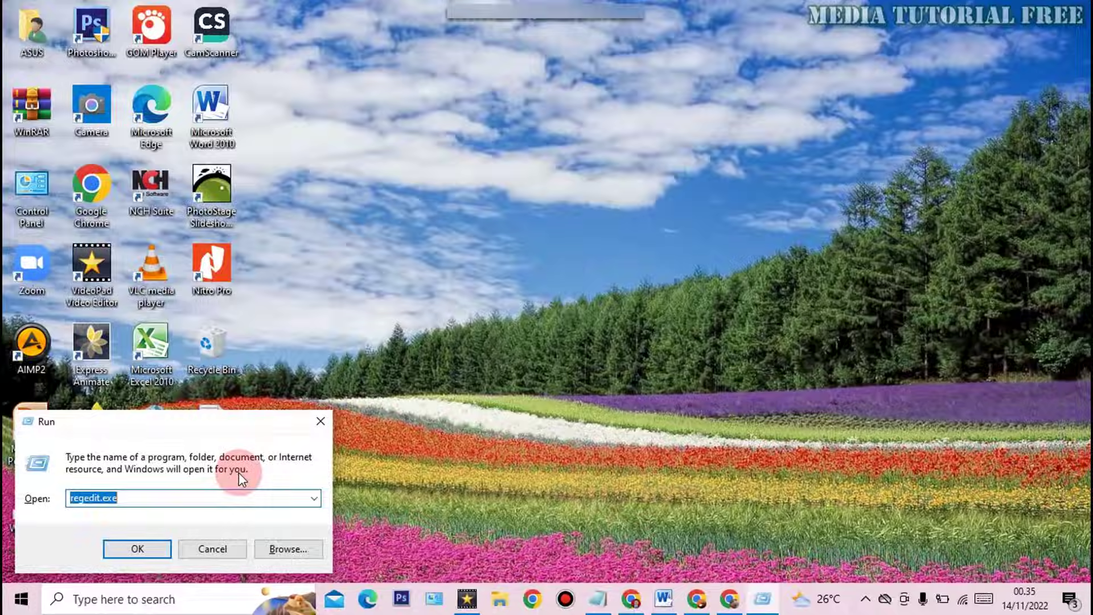
{"action": "key", "text": "Return"}
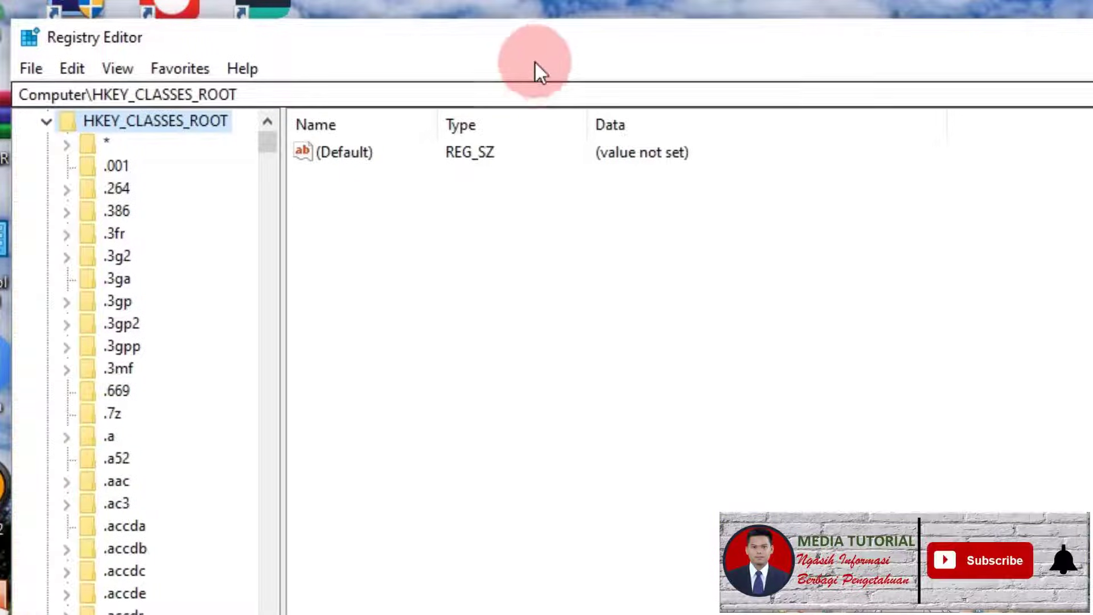
- Open the permissions settings of the HKEY_CLASSES_ROOT key
{"action": "left_click_drag", "start_coordinate": [741, 54], "coordinate": [1087, 8]}
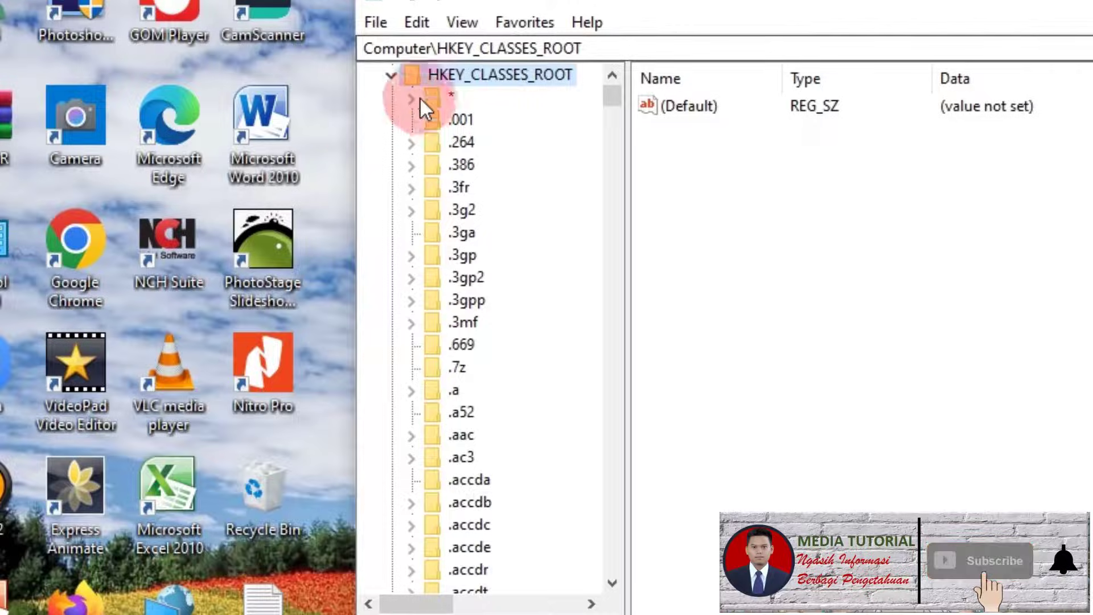
{"action": "scroll", "coordinate": [422, 104], "scroll_direction": "up", "scroll_amount": 1}
{"action": "right_click", "coordinate": [458, 75]}
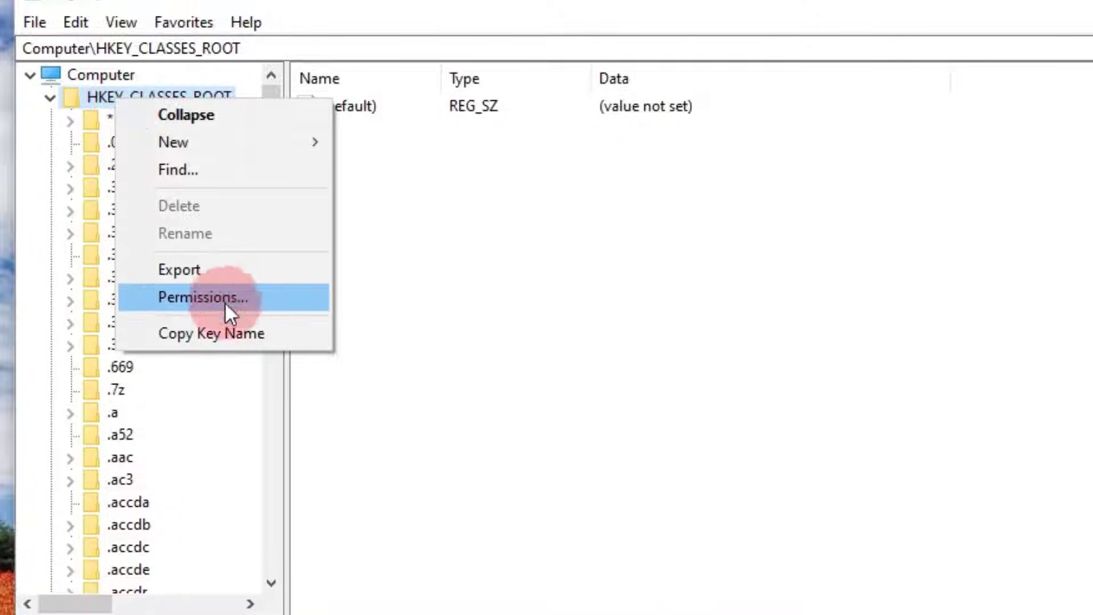
{"action": "left_click", "coordinate": [228, 298]}
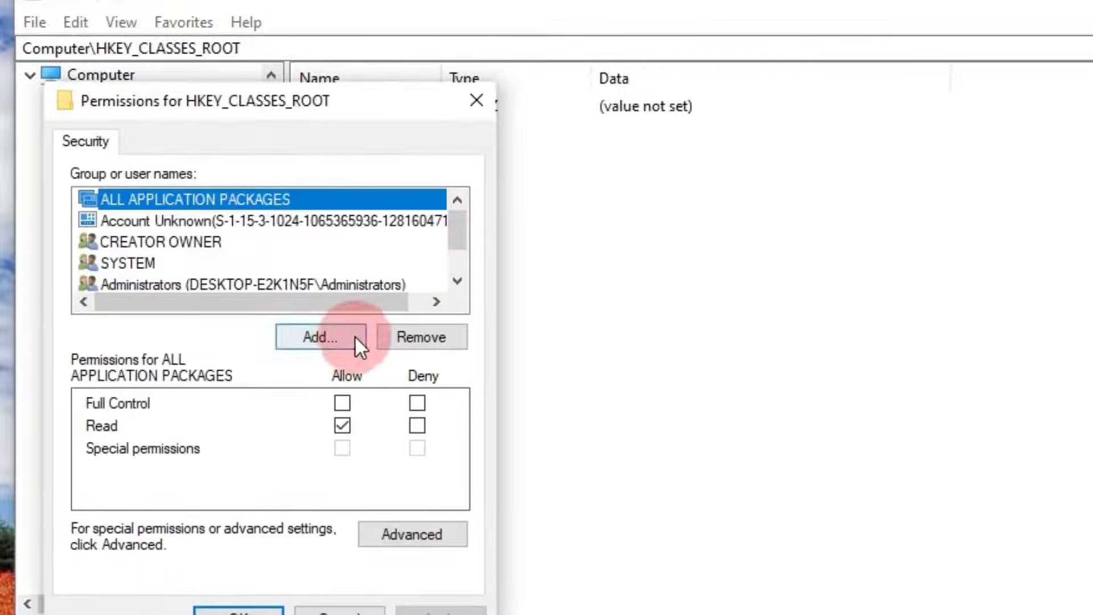
- Remove ALL APPLICATION PACKAGES from the HKEY_CLASSES_ROOT permissions and add it back under the same name
{"action": "left_click", "coordinate": [419, 335]}
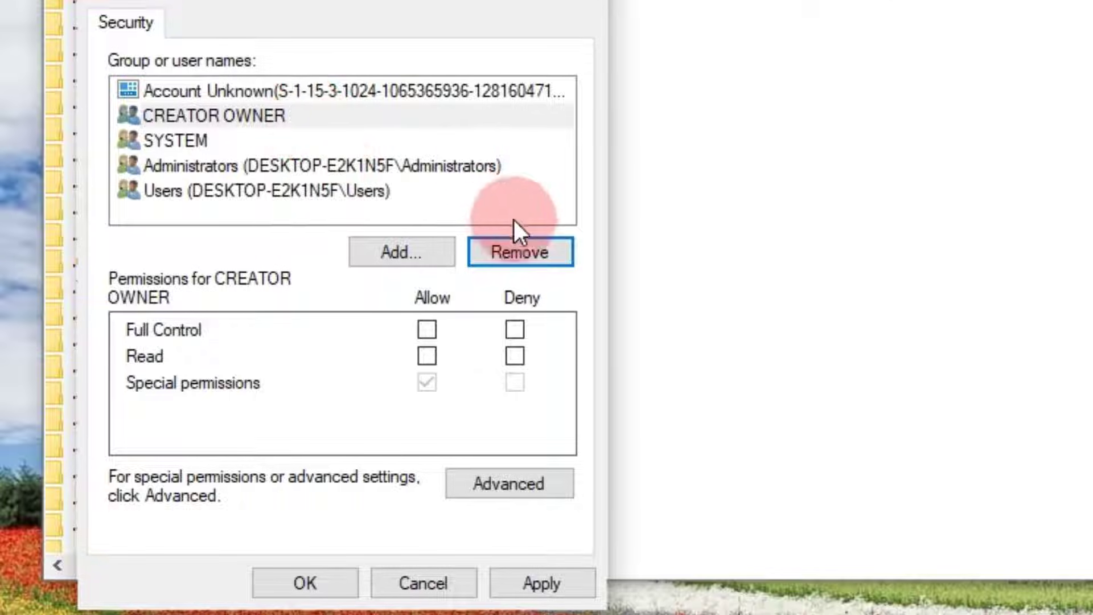
{"action": "left_click", "coordinate": [389, 252]}
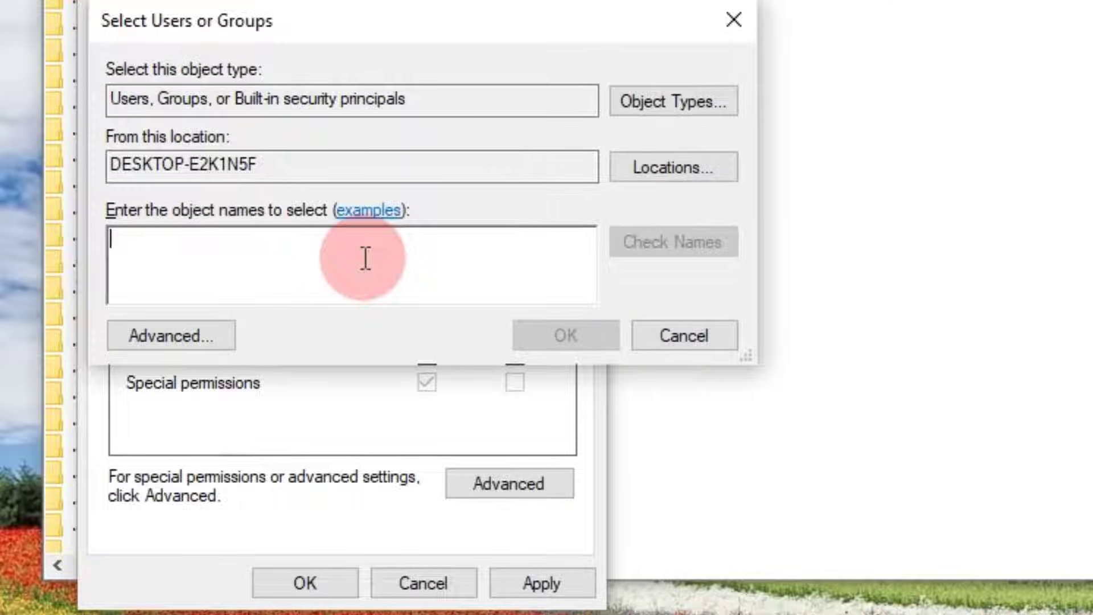
{"action": "type", "text": "ALL"}
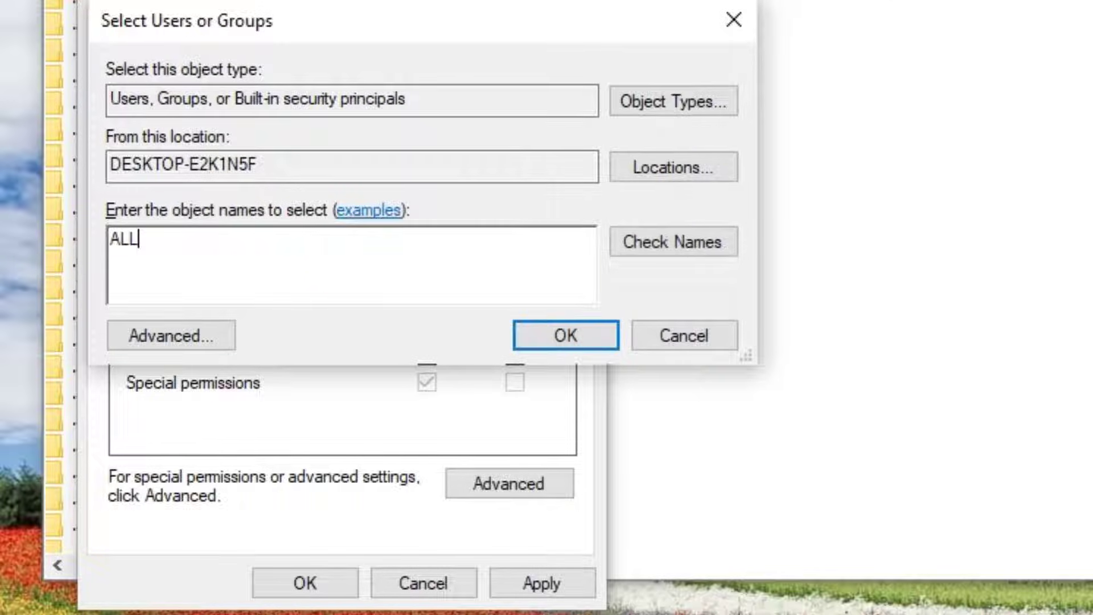
{"action": "type", "text": " APPLICA"}
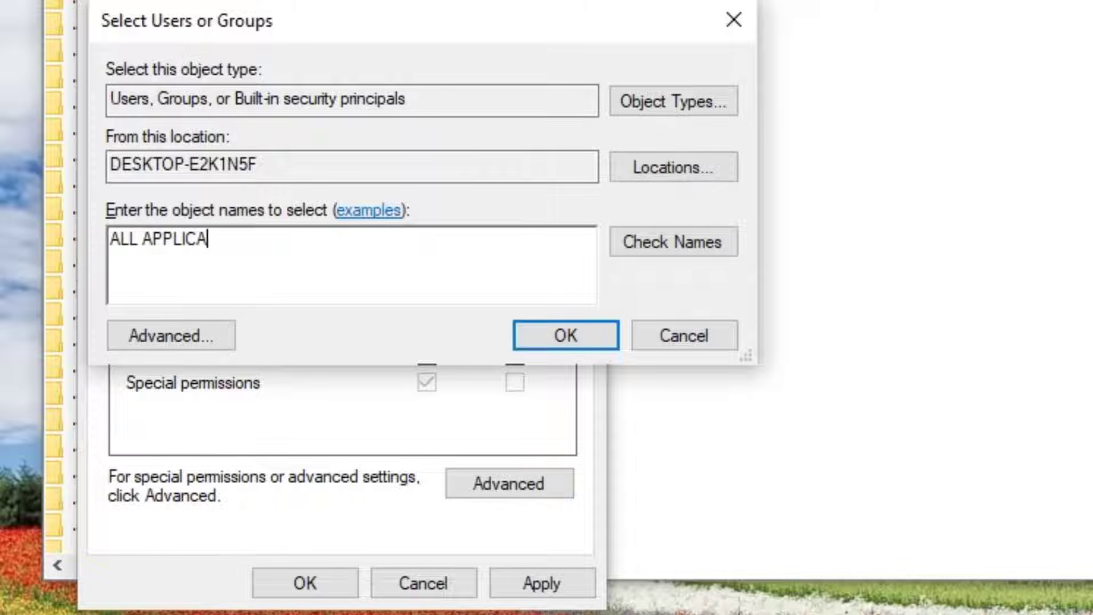
{"action": "type", "text": "TION PACKAGES"}
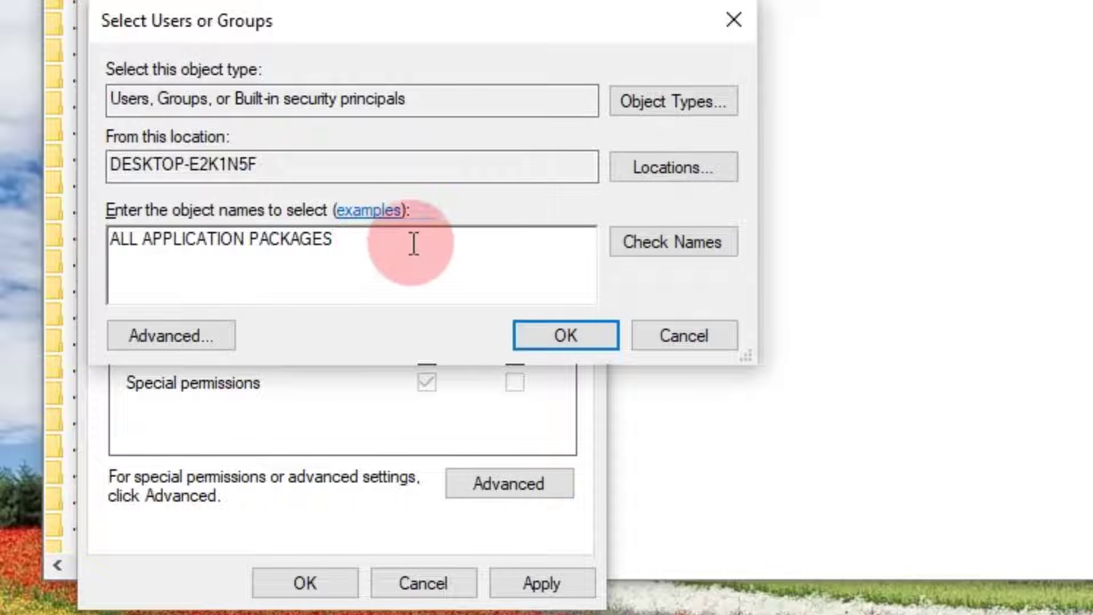
{"action": "left_click", "coordinate": [595, 341]}
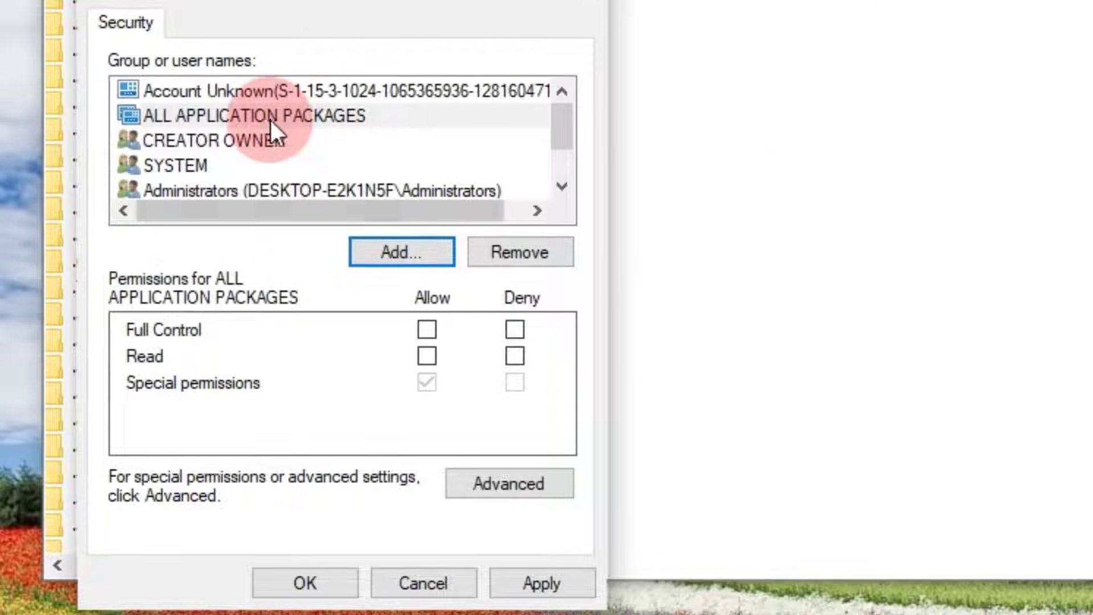
- Allow Read permission for ALL APPLICATION PACKAGES, apply it, and close the permissions settings and Registry Editor
{"action": "left_click", "coordinate": [397, 117]}
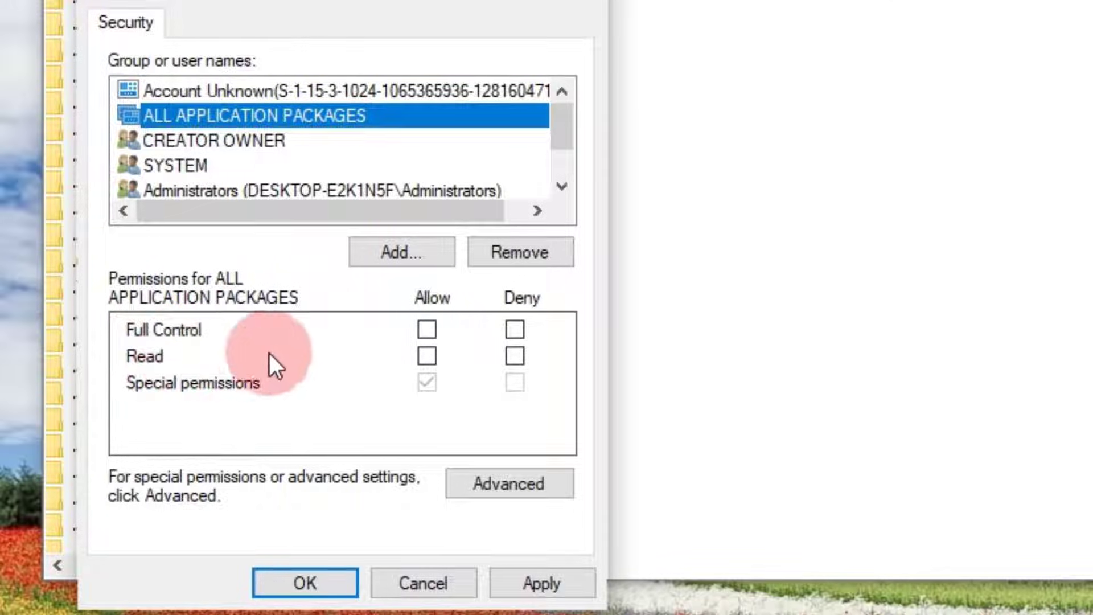
{"action": "left_click", "coordinate": [433, 360]}
{"action": "left_click", "coordinate": [557, 587]}
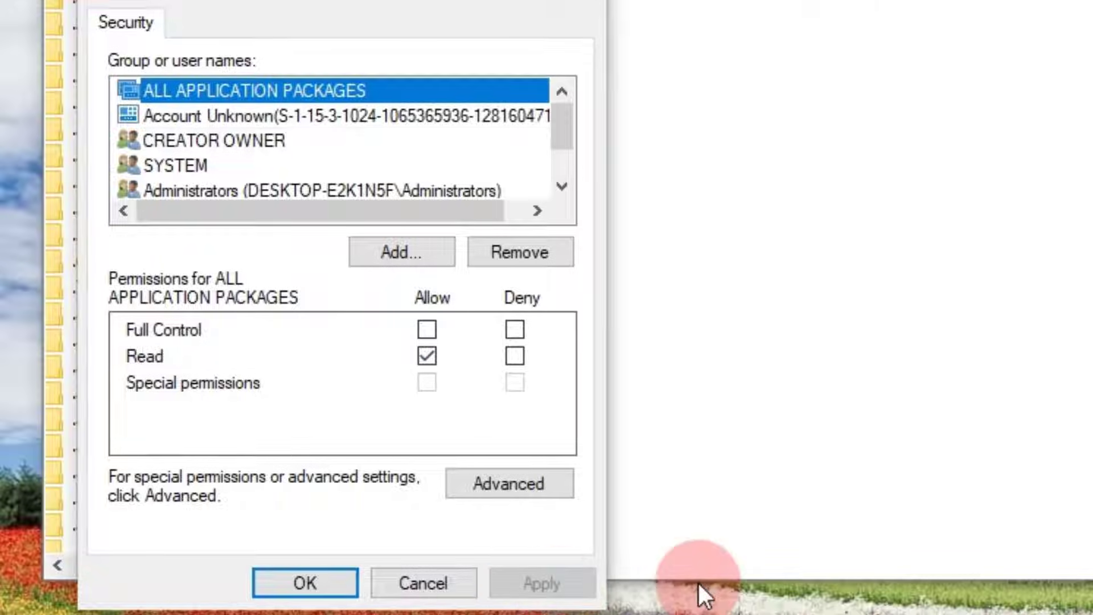
{"action": "left_click", "coordinate": [312, 589]}
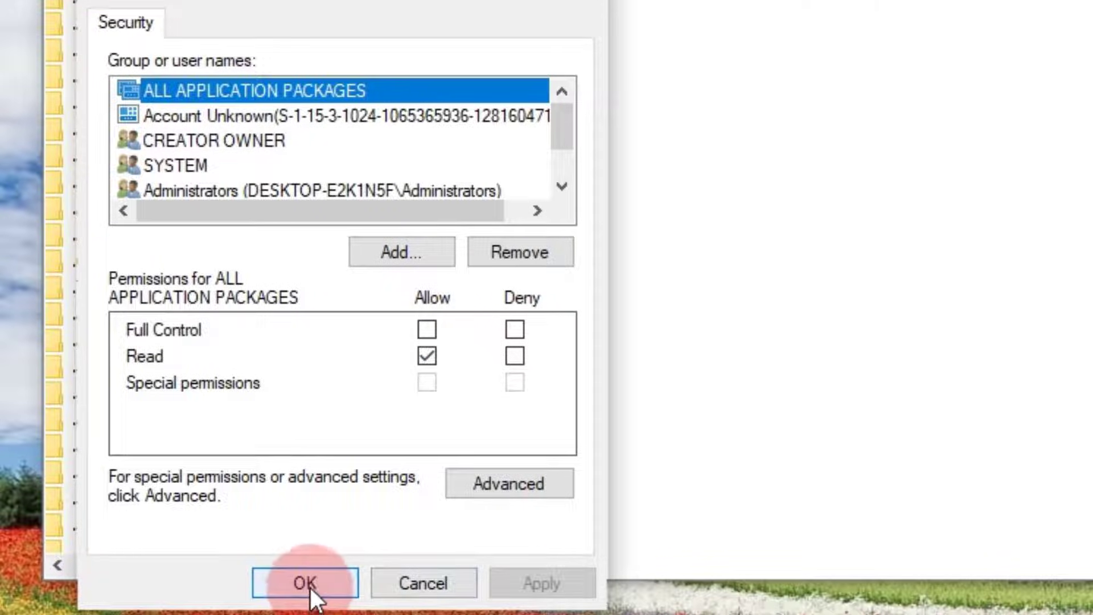
{"action": "left_click", "coordinate": [1065, 22]}
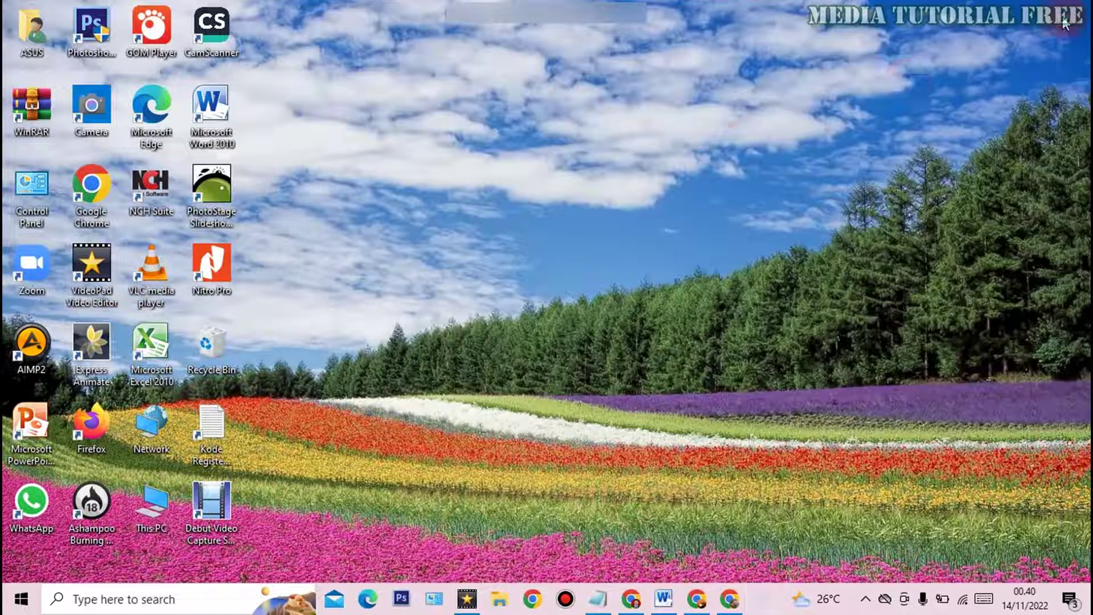
- Refresh the desktop and return to the Word document to read the sixth fix, about rebooting or resetting Windows 10
{"action": "right_click", "coordinate": [713, 145]}
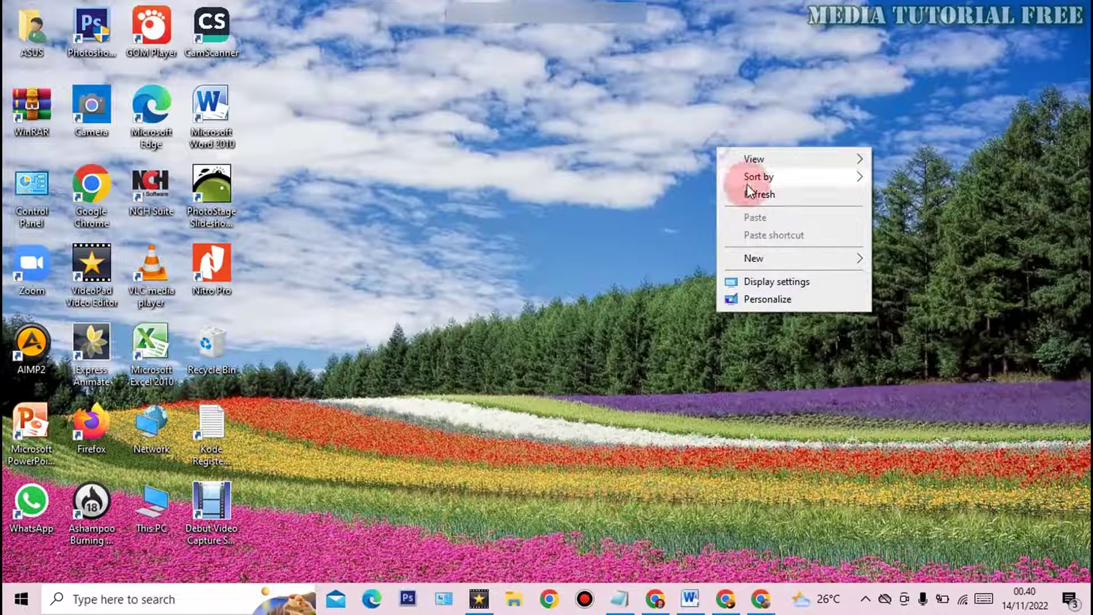
{"action": "left_click", "coordinate": [742, 193]}
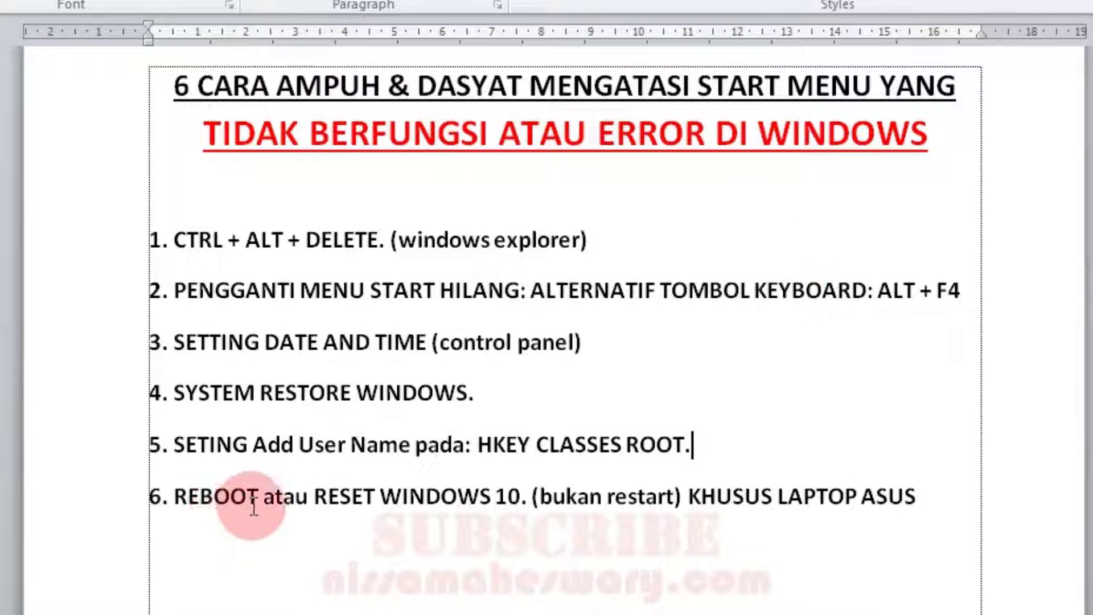
{"action": "left_click", "coordinate": [755, 438]}
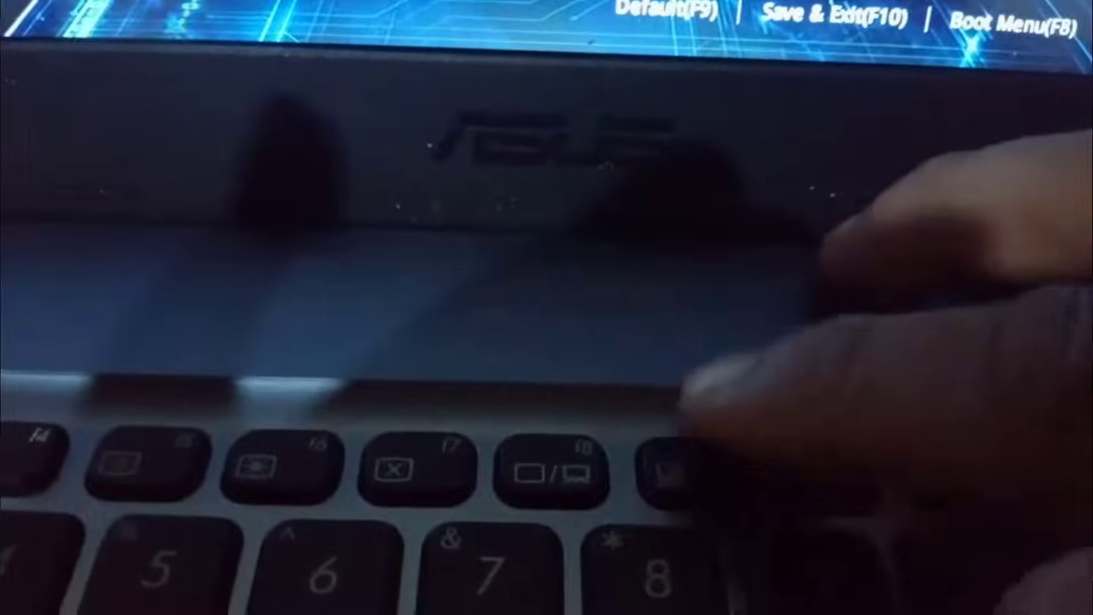
{"action": "key", "text": "F8"}
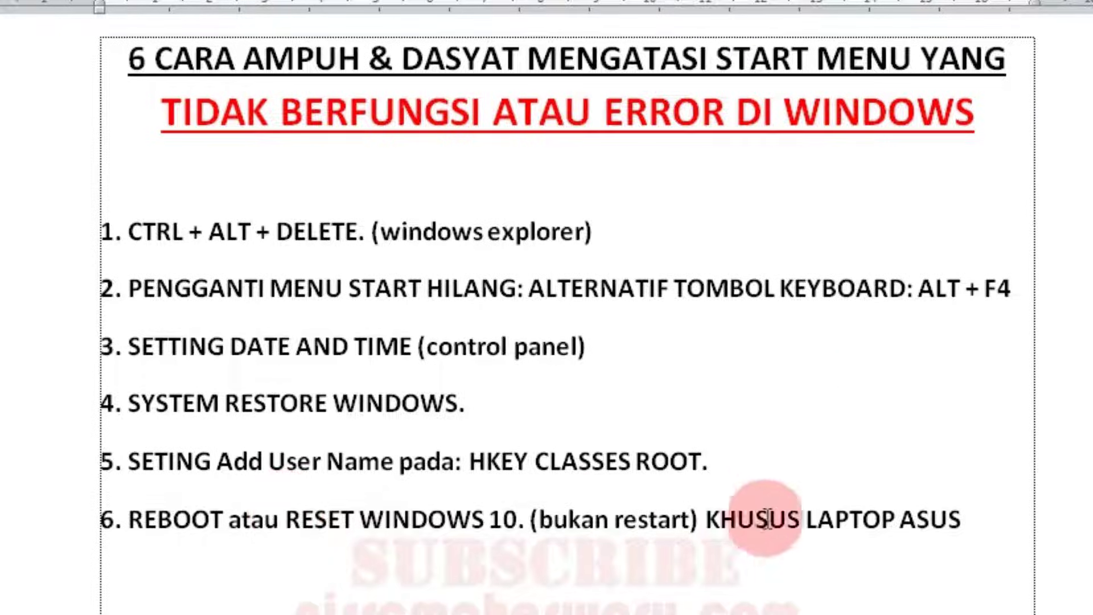
- Select the complete list of six Start menu fixes in the Word document to review it
{"action": "left_click", "coordinate": [993, 524]}
{"action": "left_click_drag", "start_coordinate": [913, 500], "coordinate": [90, 247]}
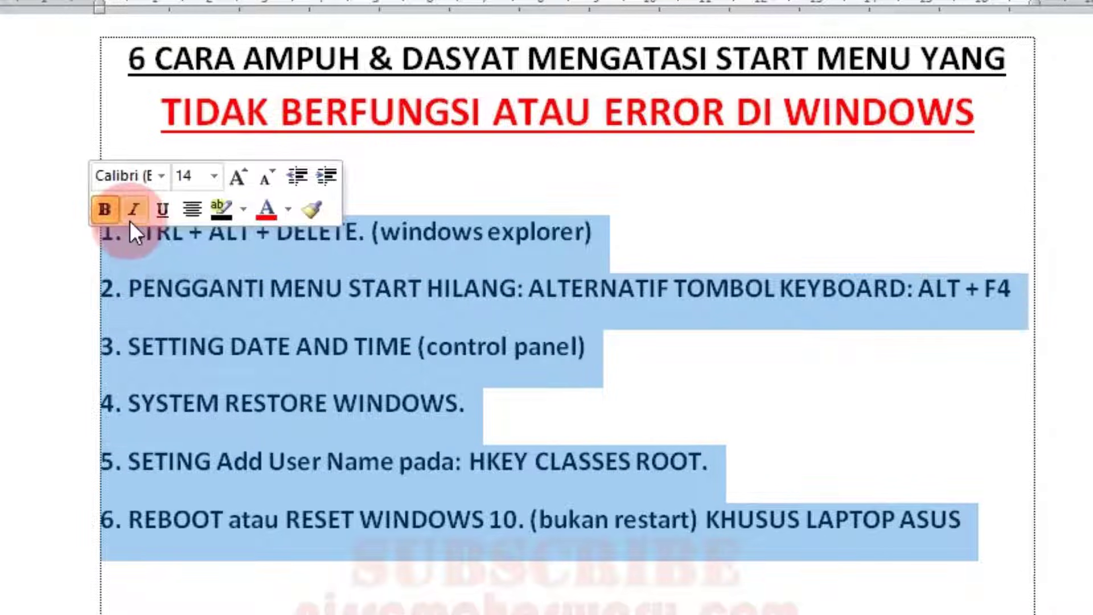